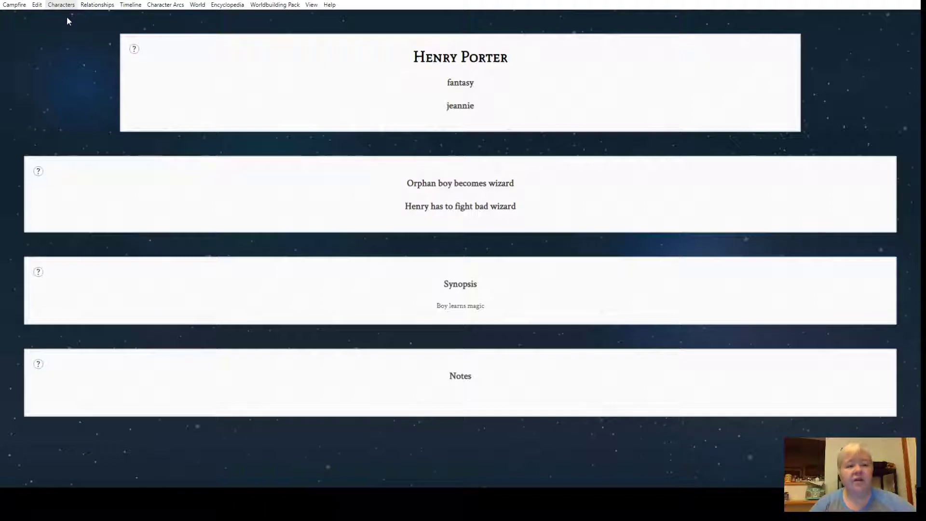
Open the character sheets and place the groundskeeper's new image panel beside Statistics, enlarging it to fill the free space there
click(67, 18)
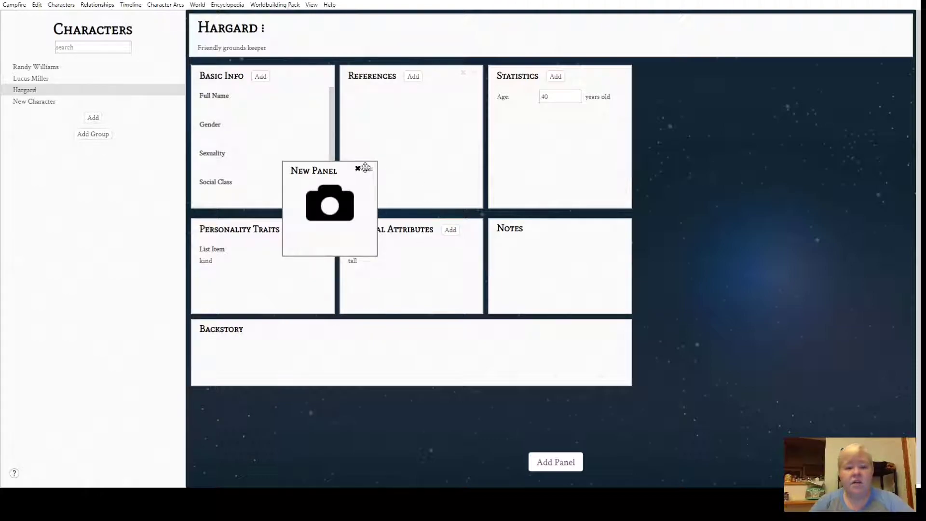
drag(365, 167, 725, 74)
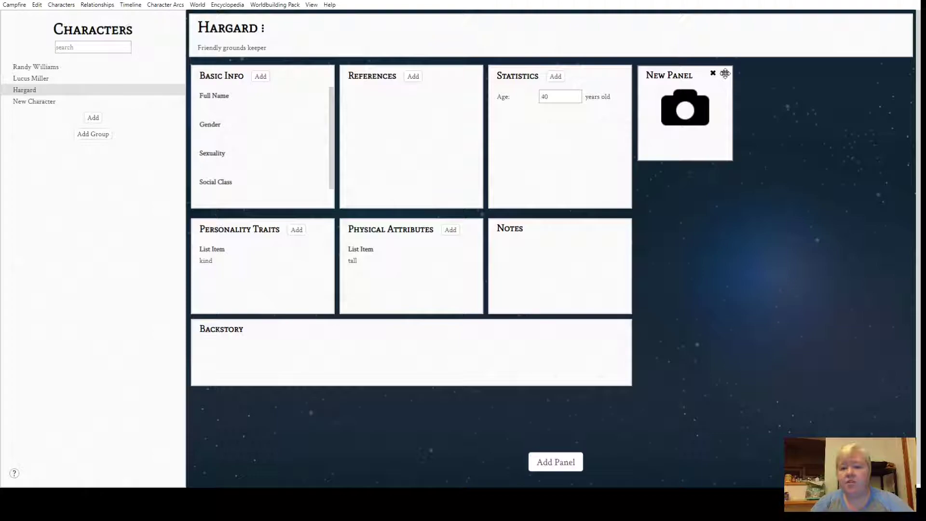
drag(732, 159, 899, 289)
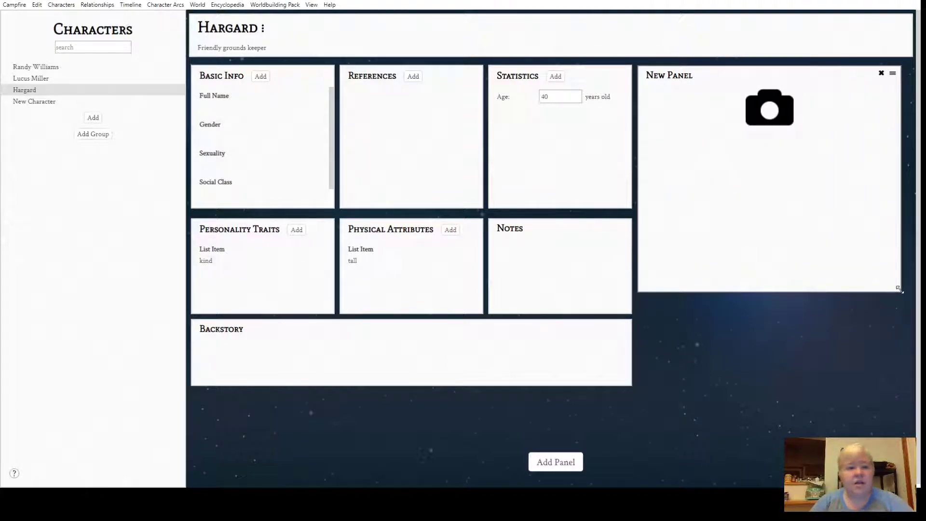
Open the sheet of the unnamed new character and replace its placeholder title with the main character's name
click(41, 67)
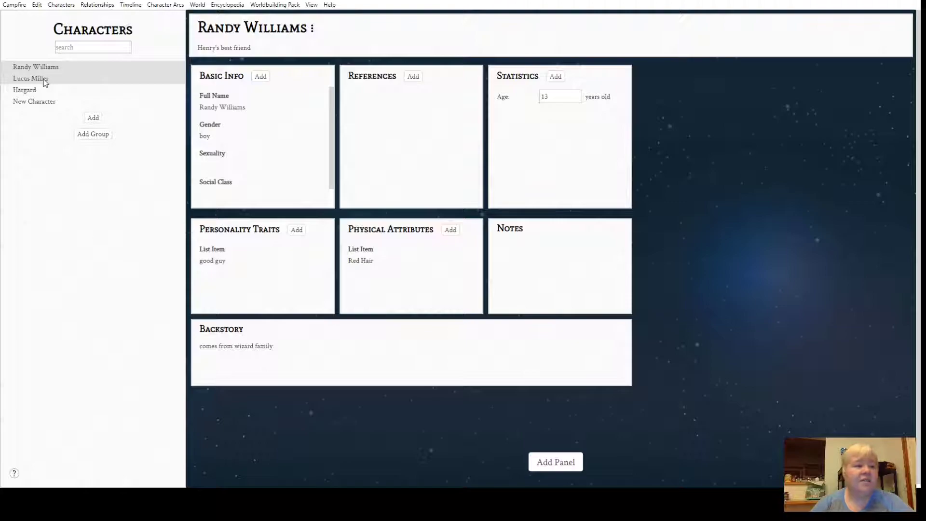
click(32, 102)
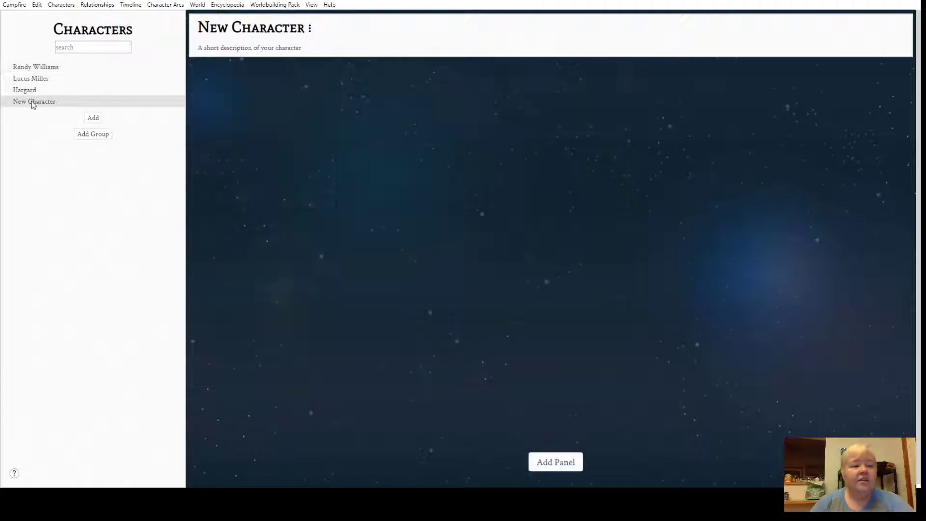
drag(305, 28, 199, 27)
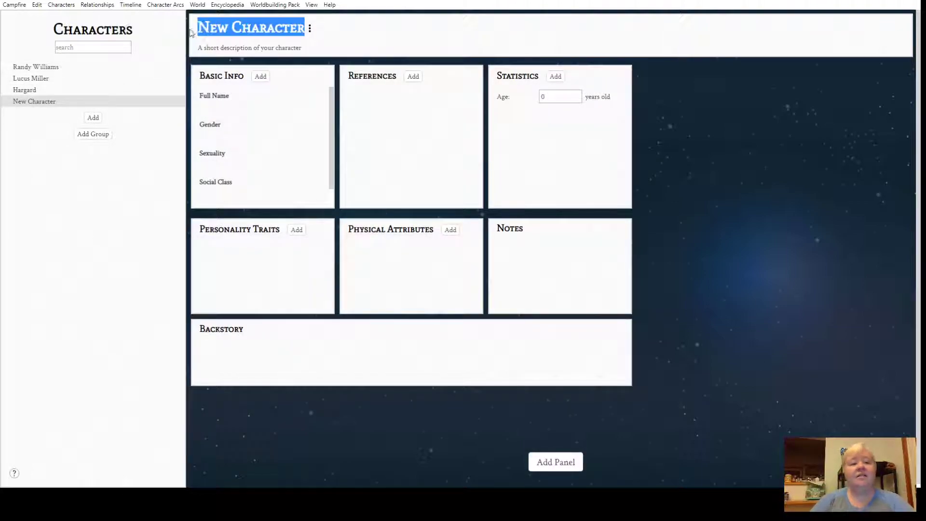
text(henry port)
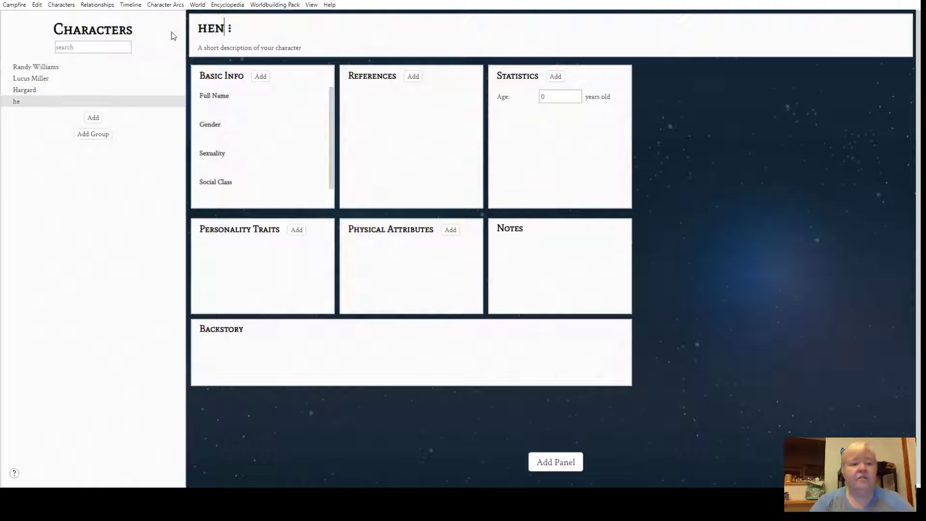
text(er)
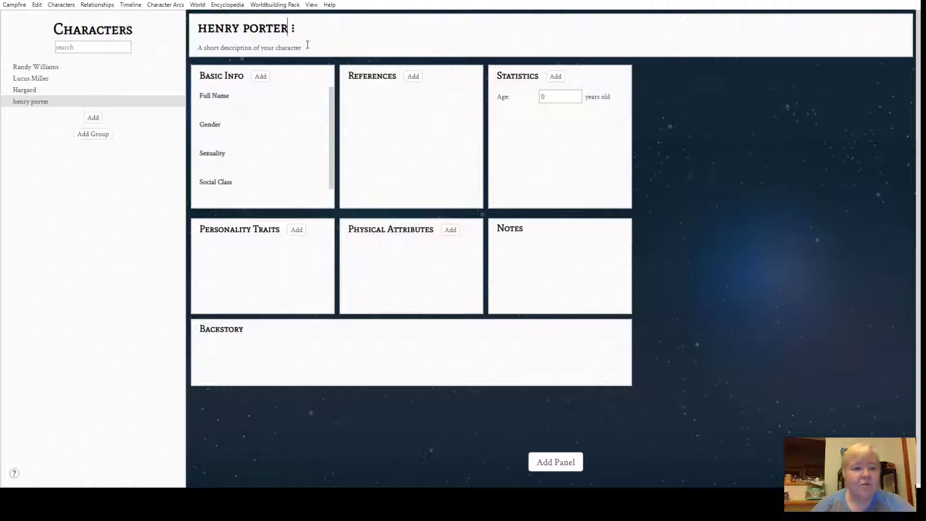
Replace the character's short description with "Orphan boy becoome wizard"
drag(304, 47, 185, 46)
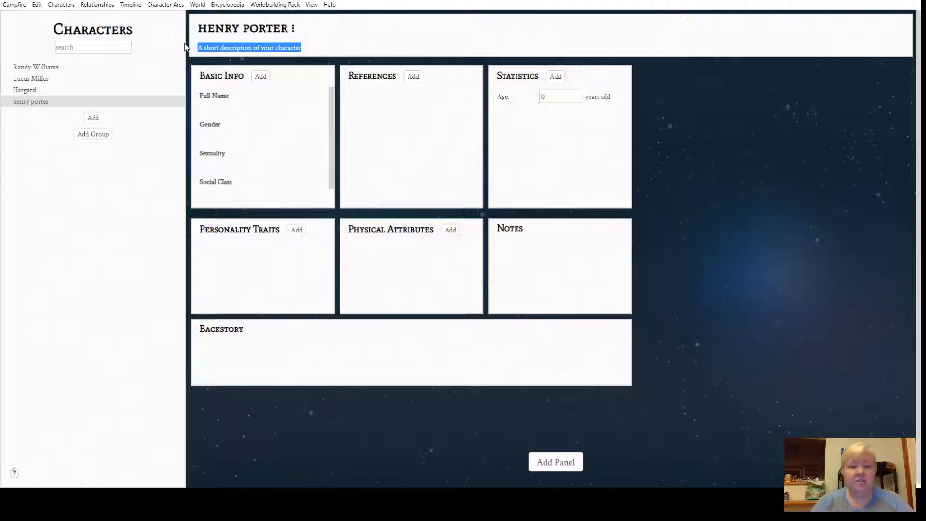
text(Orphan boy becoome wizar)
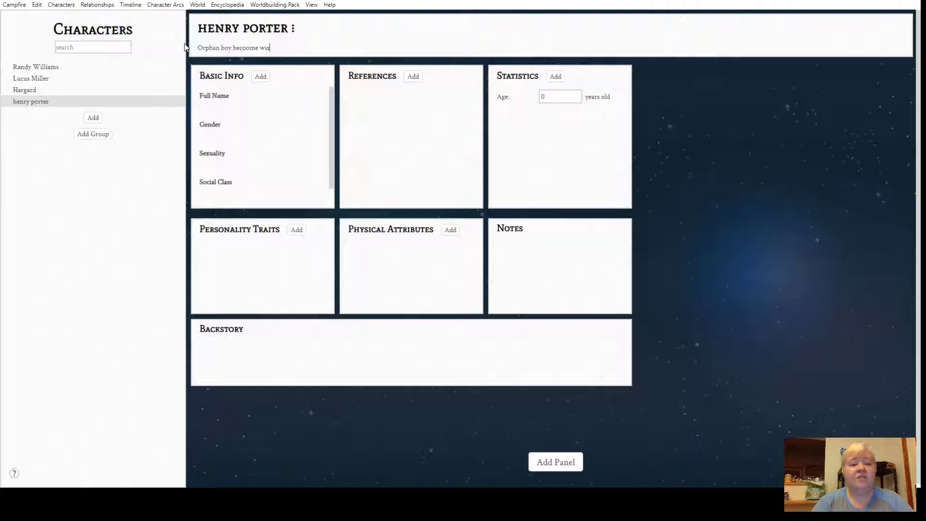
key(BackSpace)
key(BackSpace)
text(ard)
Remove the Full Name entry from the character's Basic Info panel
click(223, 110)
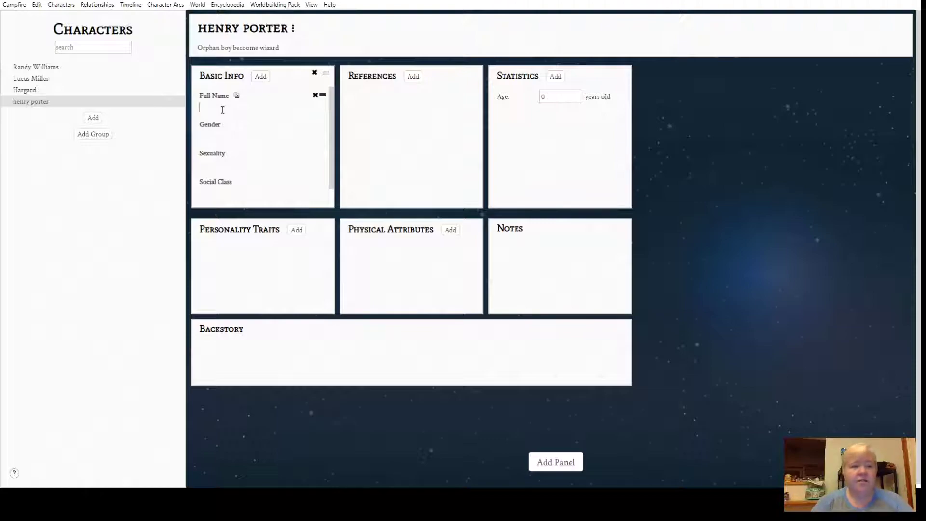
text(hen)
click(315, 95)
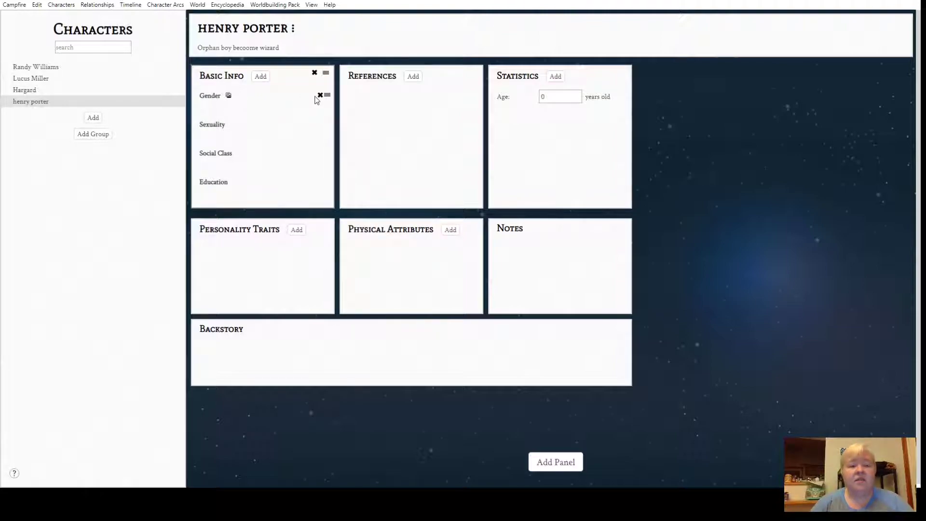
Fill in the Basic Info panel with gender "boy" and education "in high school."
click(216, 111)
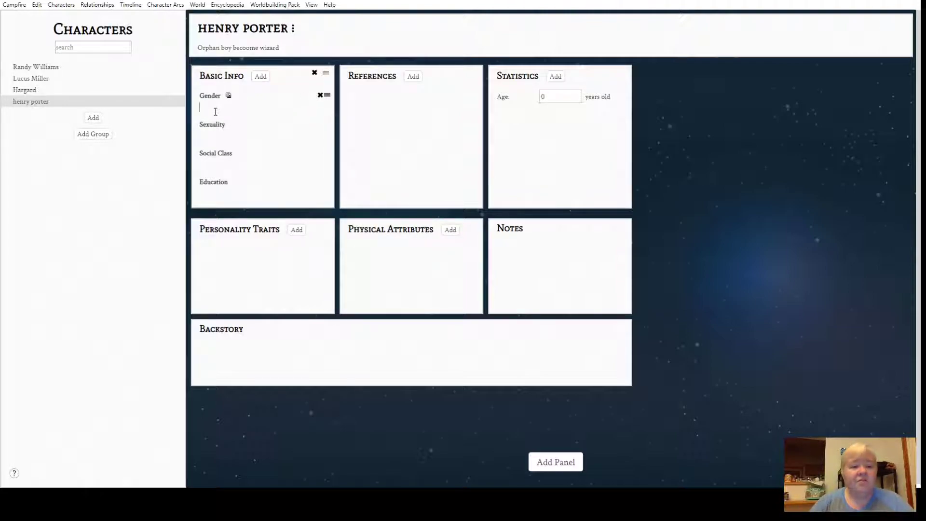
text(boy)
click(212, 196)
text(in high school)
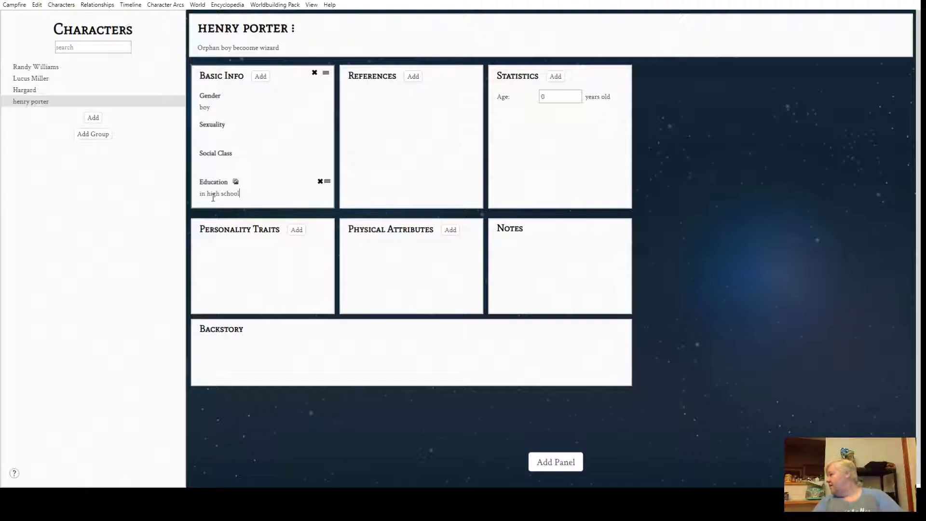
text(.)
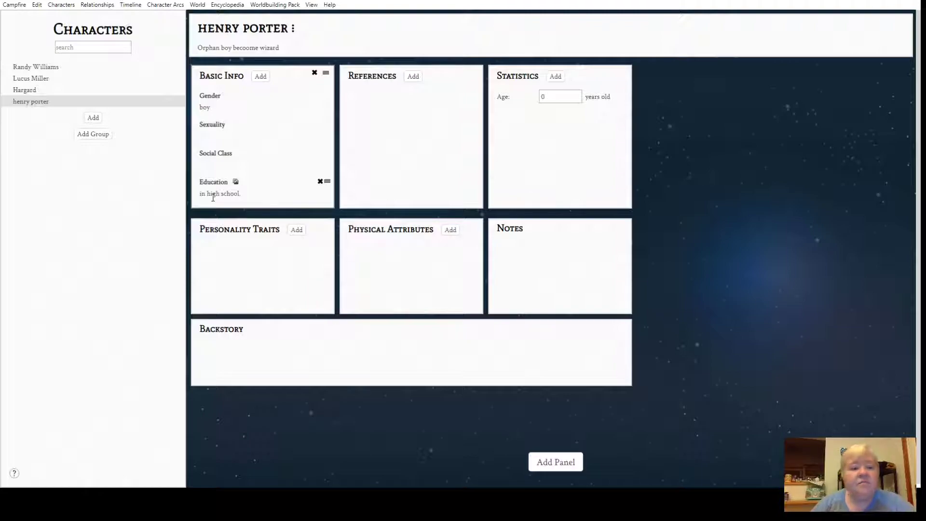
Set the character's age in Statistics to 13 years old
click(548, 102)
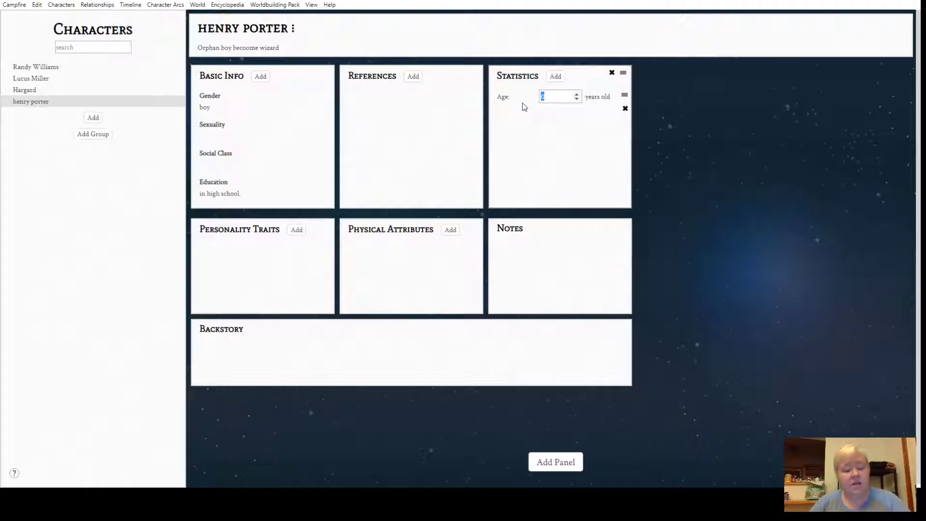
click(241, 249)
Add a Personality Traits list item whose description reads smart, kind and courageous on separate lines
click(296, 229)
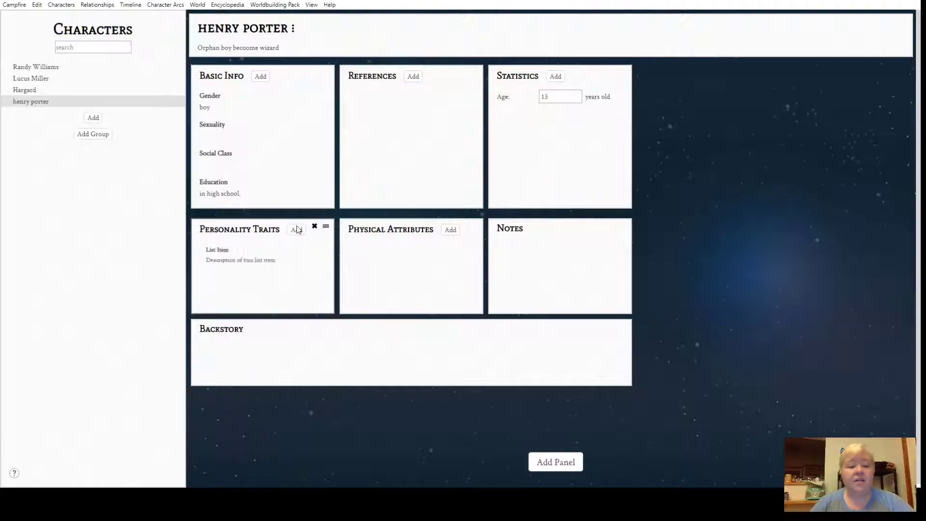
drag(281, 261, 146, 300)
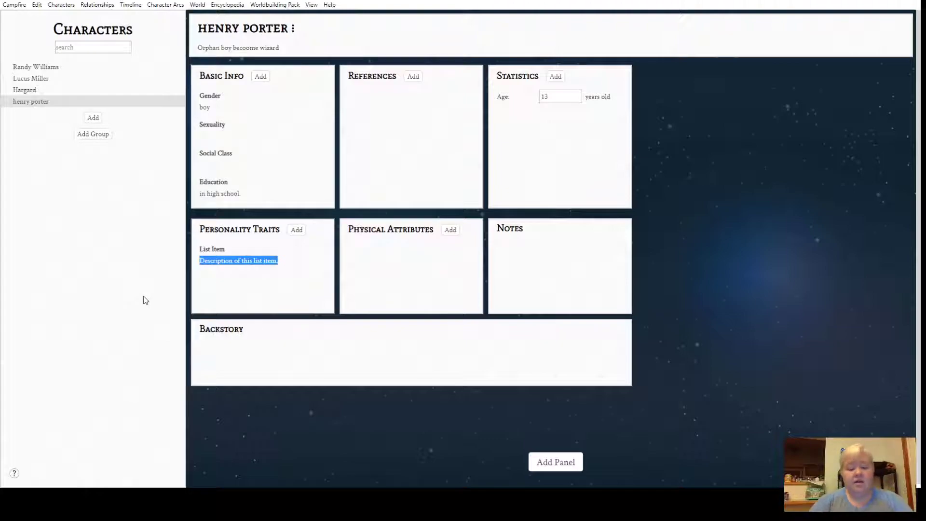
text(smart)
key(Return)
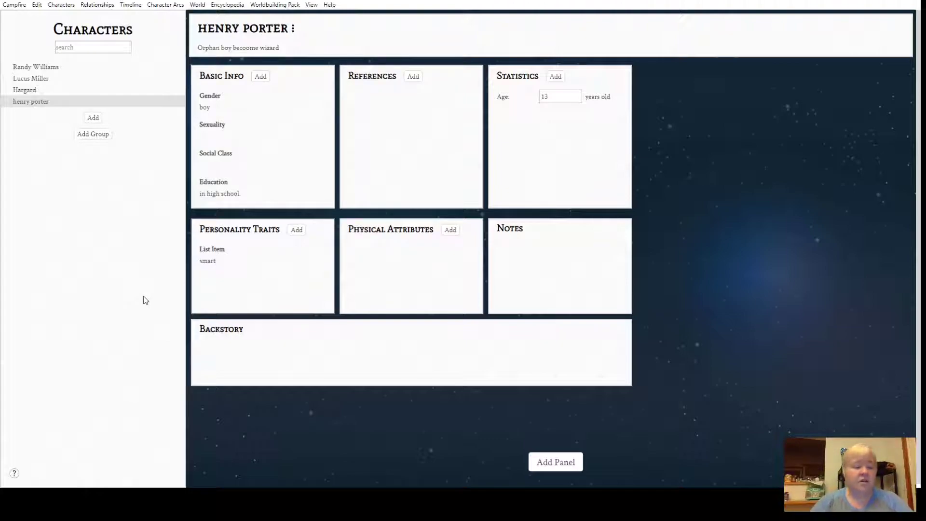
text(kind)
key(Return)
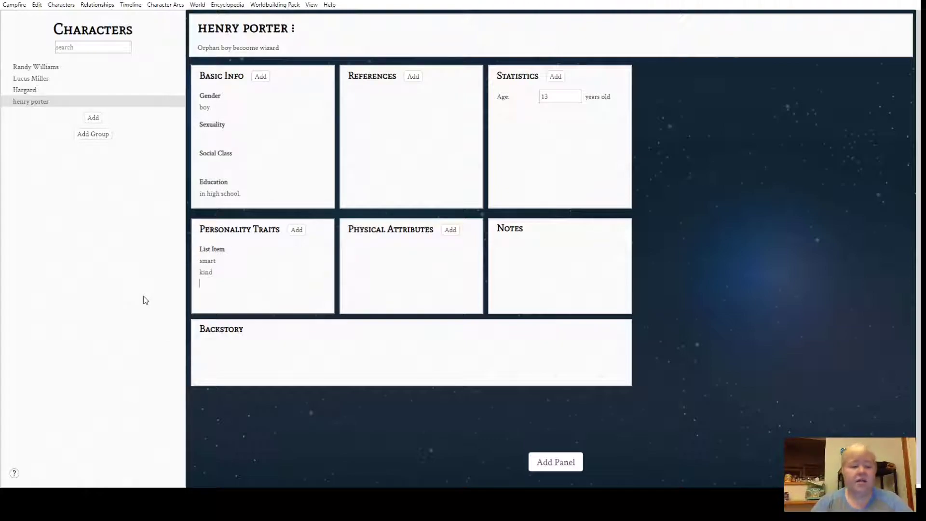
text(courageous)
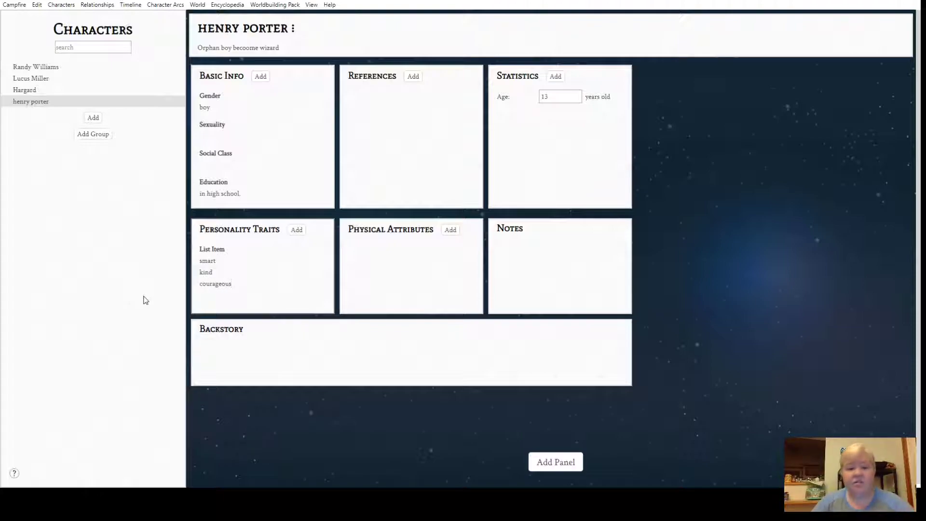
Add a Physical Attributes list item with the description "scar on head"
click(396, 257)
click(451, 230)
drag(432, 260, 276, 308)
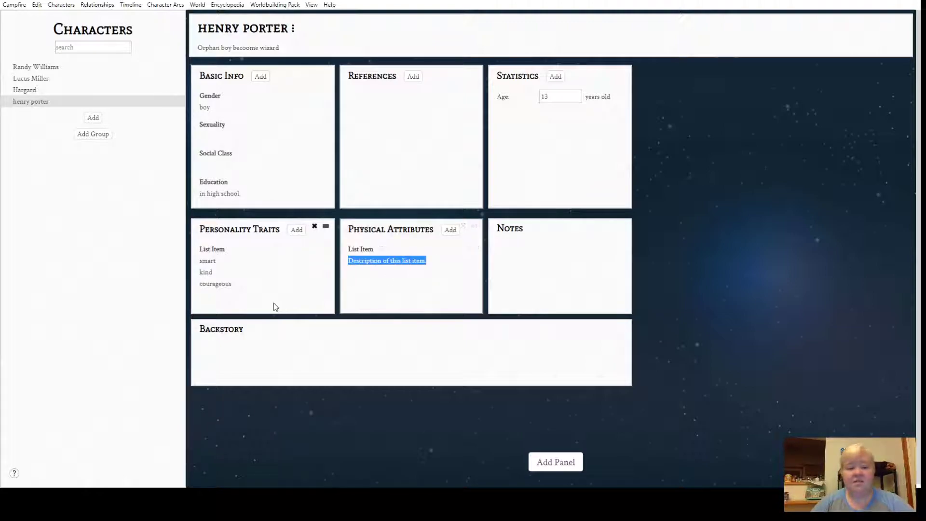
text(scar on her)
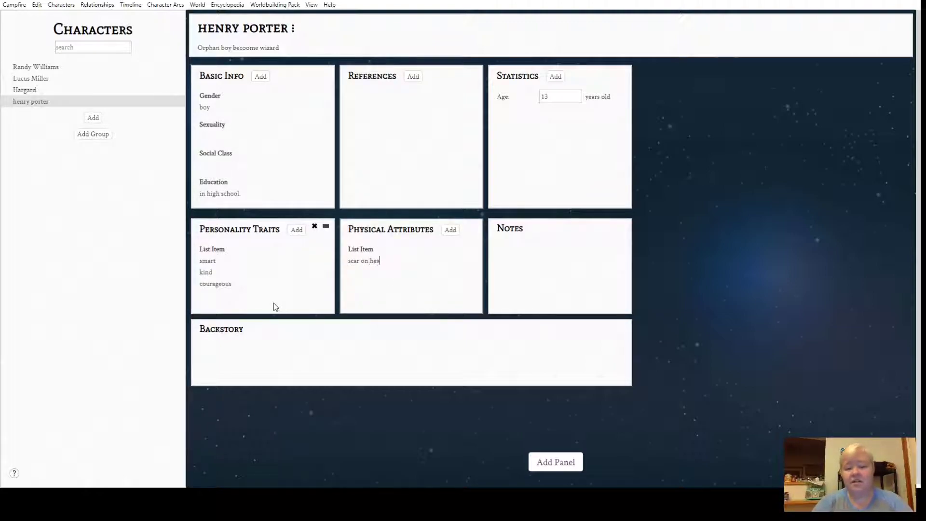
text(d)
Write the character's Backstory as "grew up with relatives, parents killed"
click(239, 344)
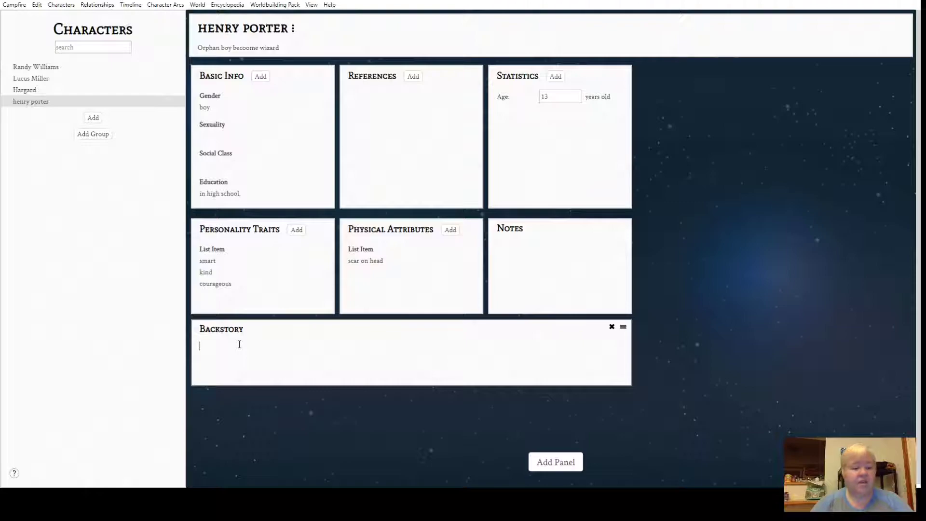
text(grew p)
text(p with)
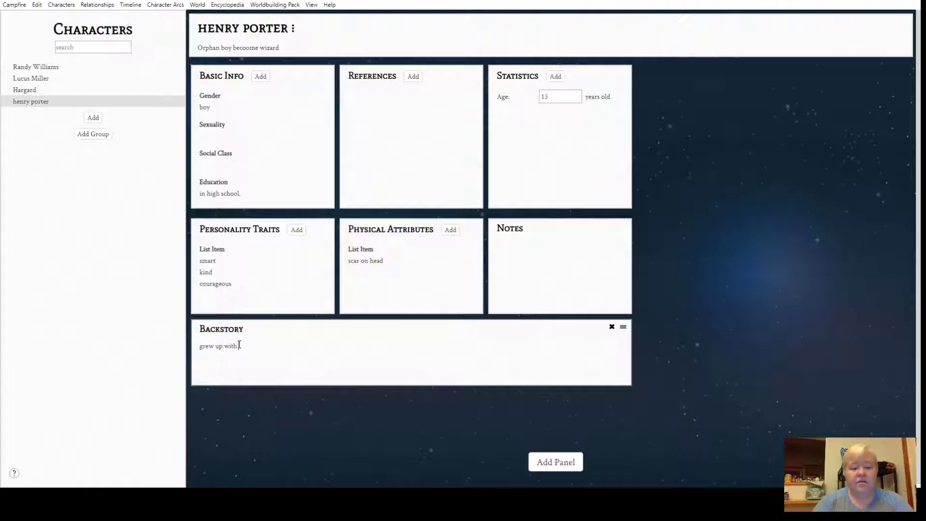
text( relatives, pare)
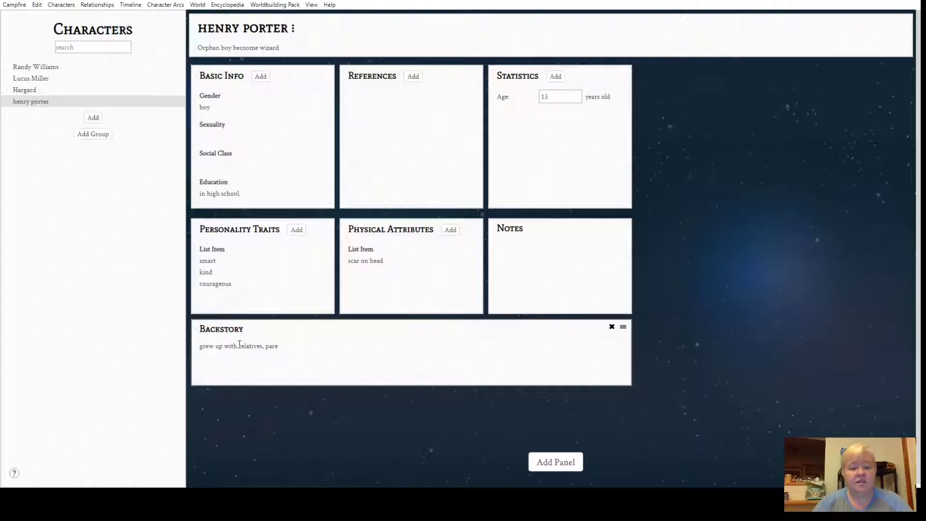
text(nts killed)
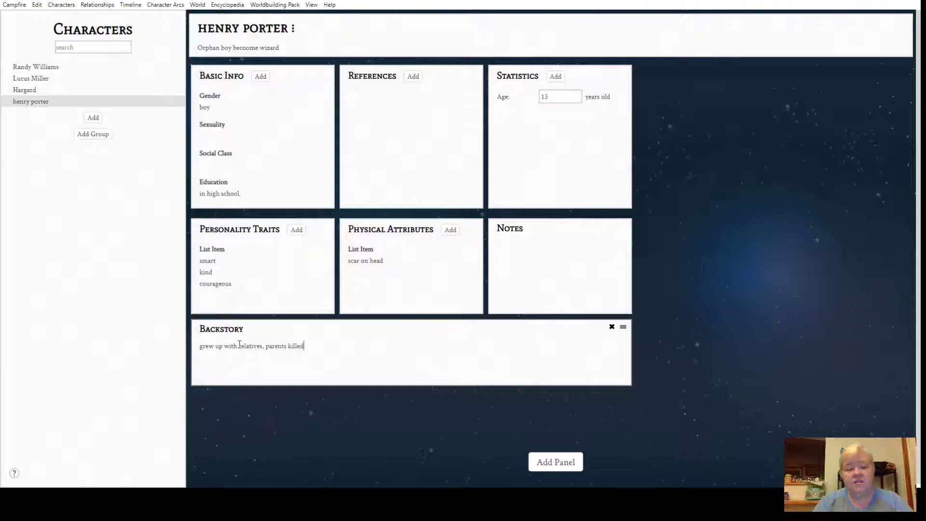
click(542, 268)
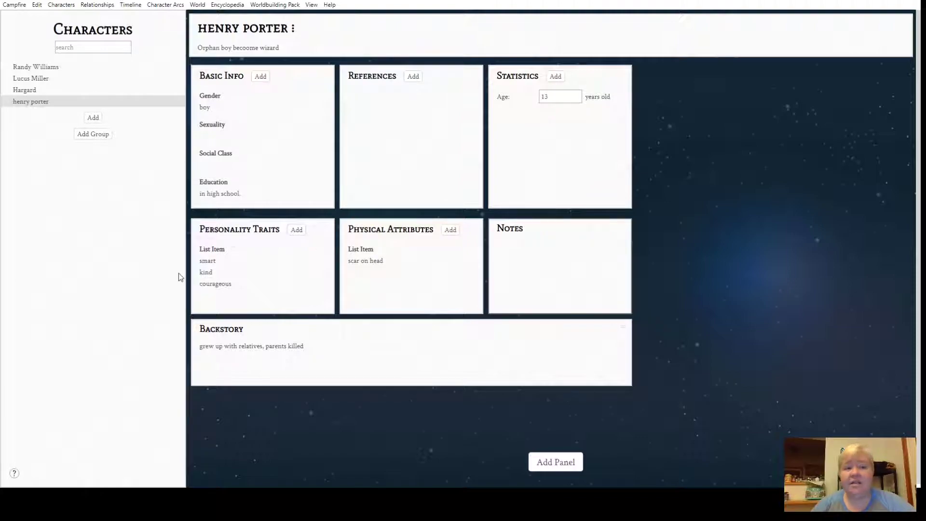
Open the relationship webs, add a second web to the list and select it
click(103, 5)
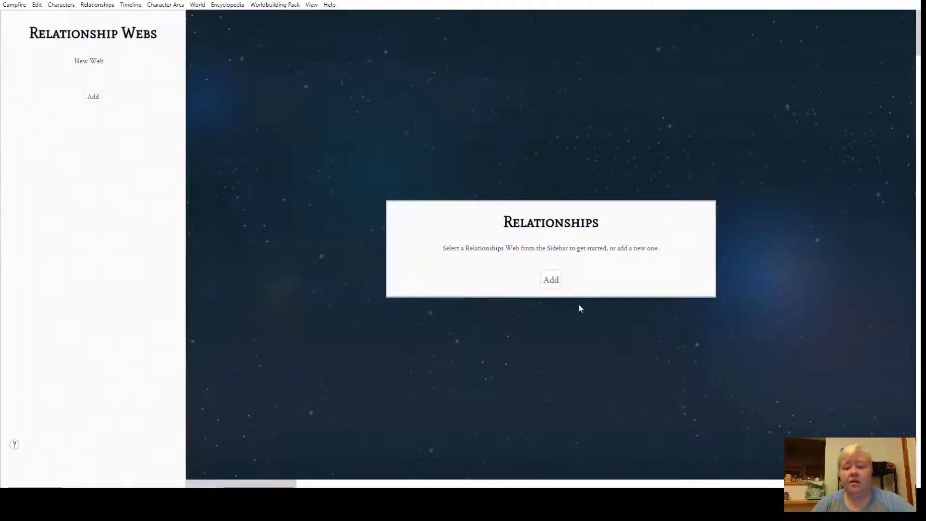
click(101, 66)
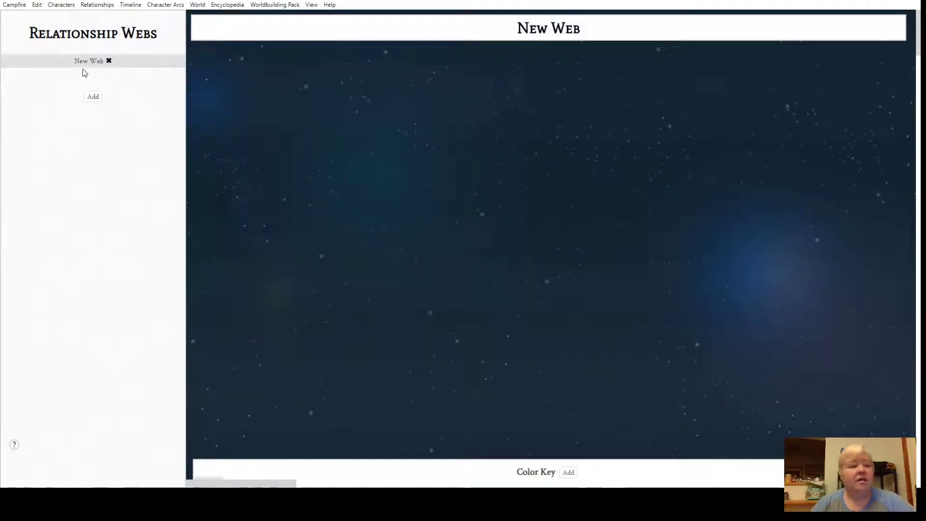
click(94, 98)
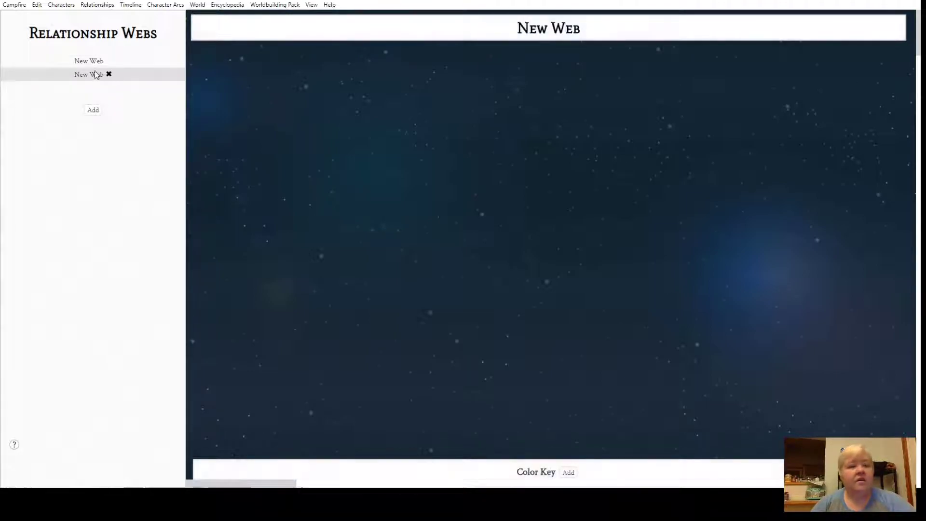
click(95, 72)
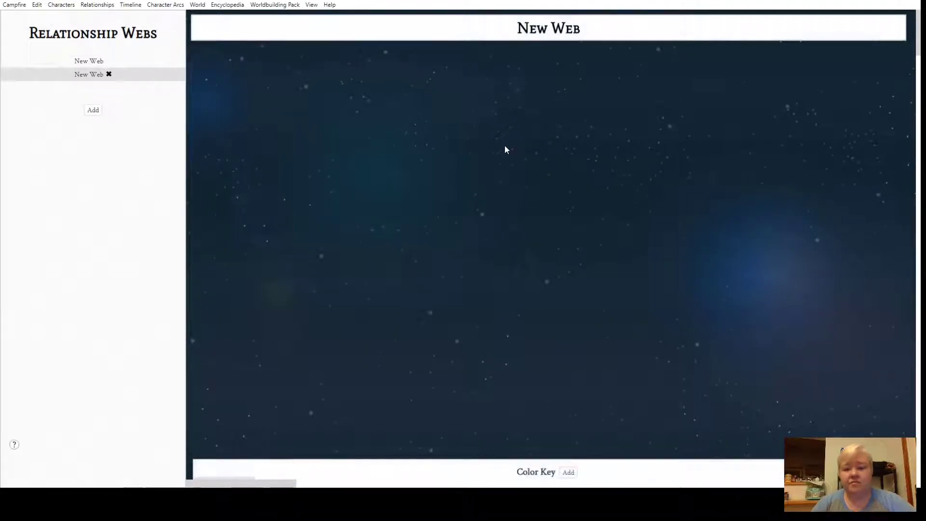
Add a relationship type to the web's Color Key and name it "friends"
click(569, 472)
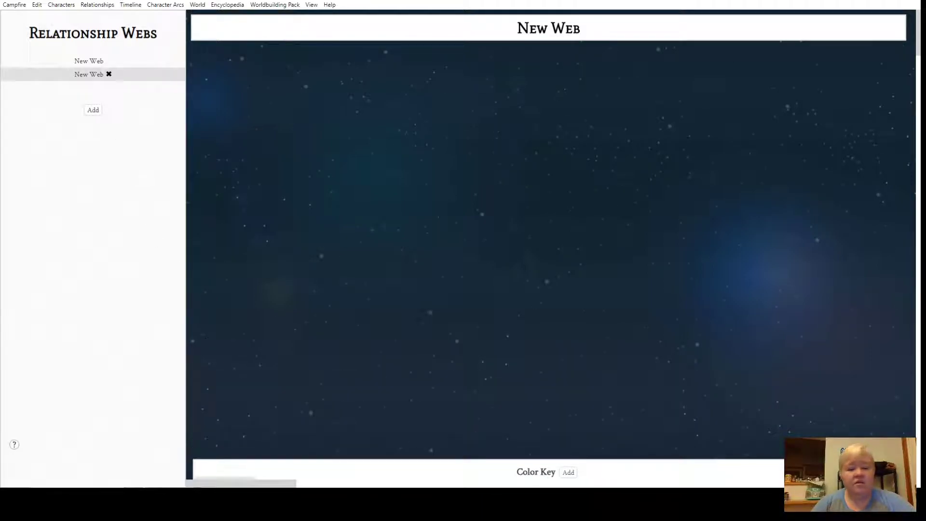
mouse_move(314, 476)
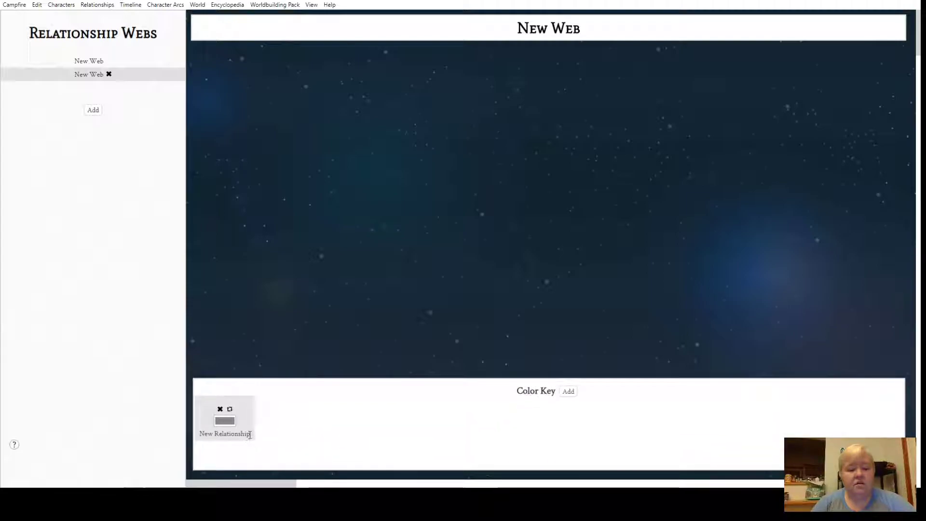
drag(249, 433, 174, 443)
text(friends)
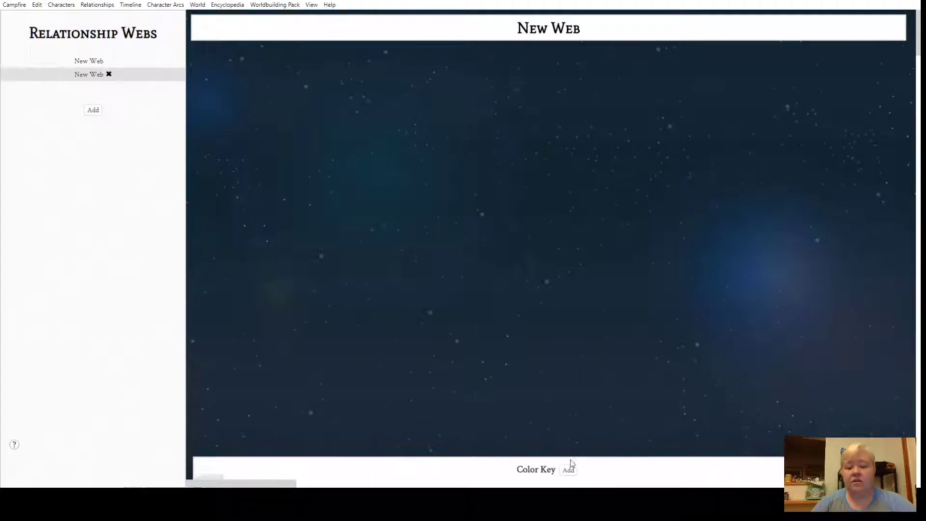
Add a second relationship type to the Color Key, name it "not friends" and set its color to red
click(568, 391)
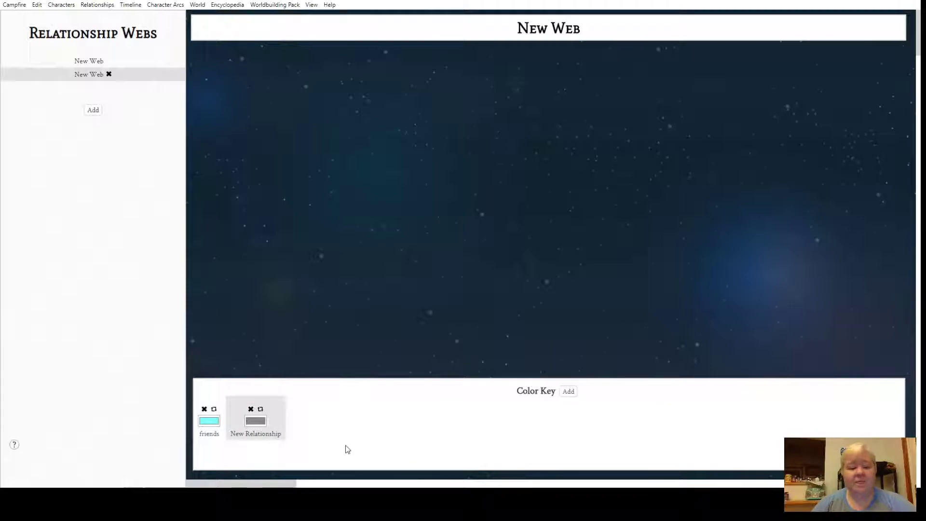
drag(285, 435, 214, 442)
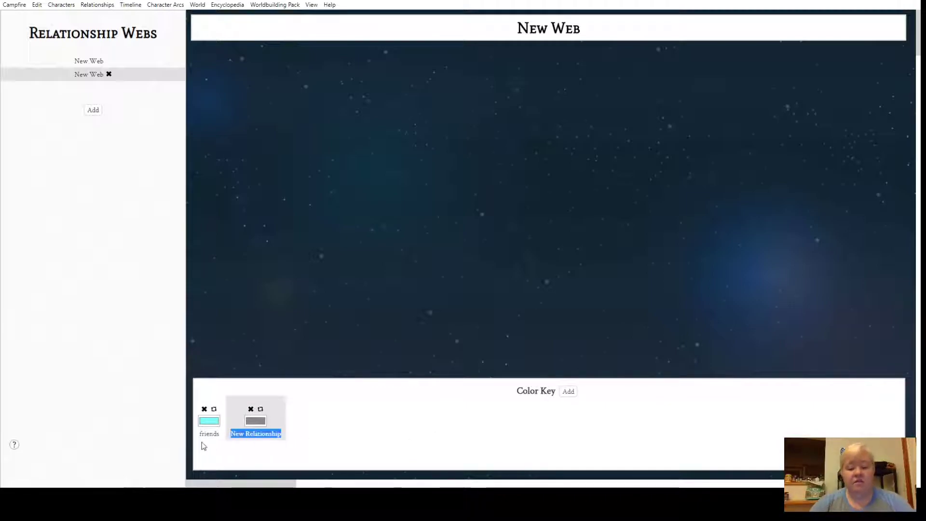
text(not friends)
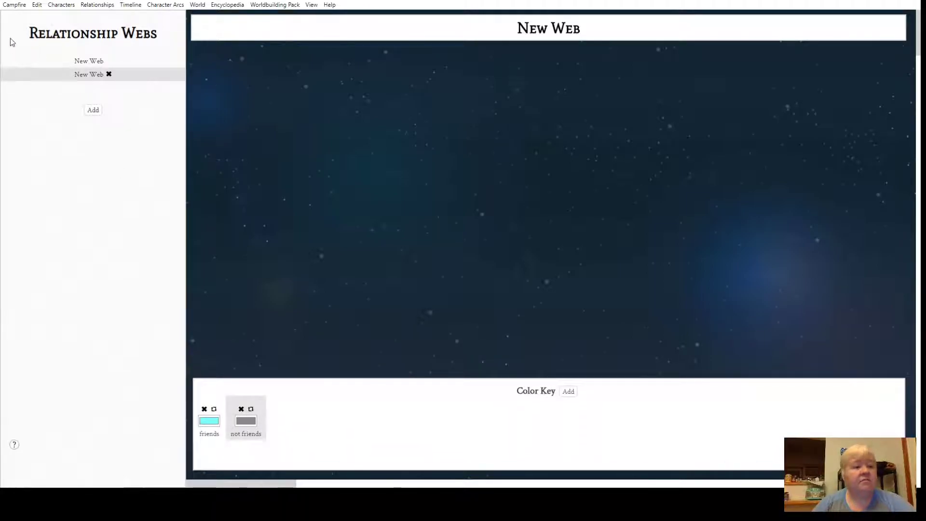
click(18, 147)
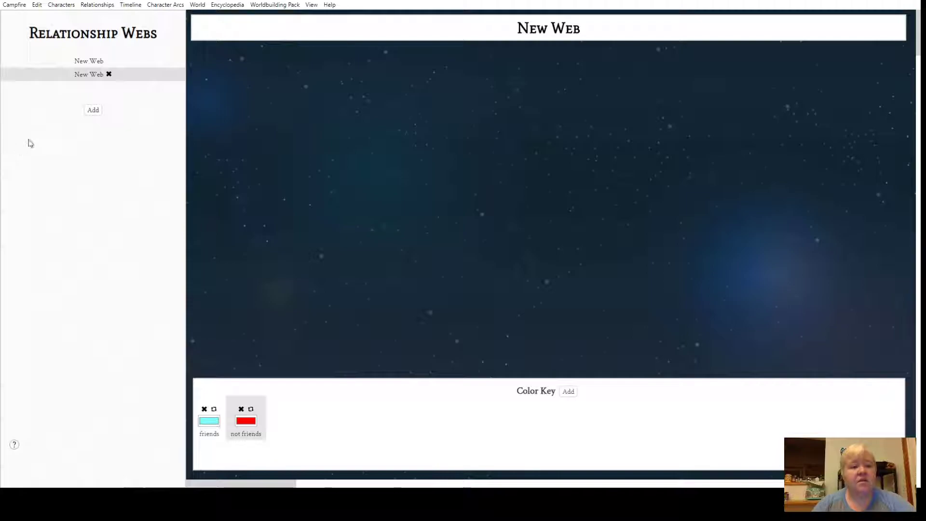
Add the main character, last in the character list, to the web and place the node in the canvas's upper-left area
mouse_move(407, 23)
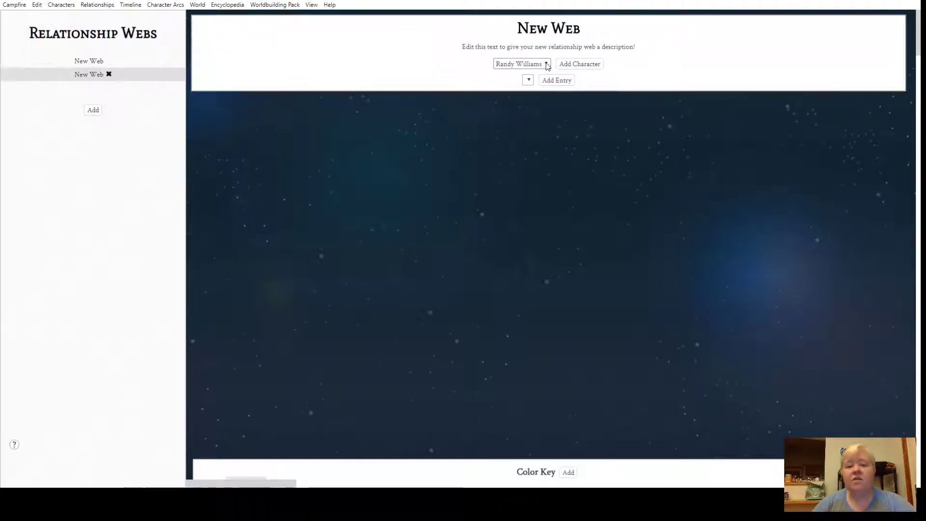
mouse_move(588, 19)
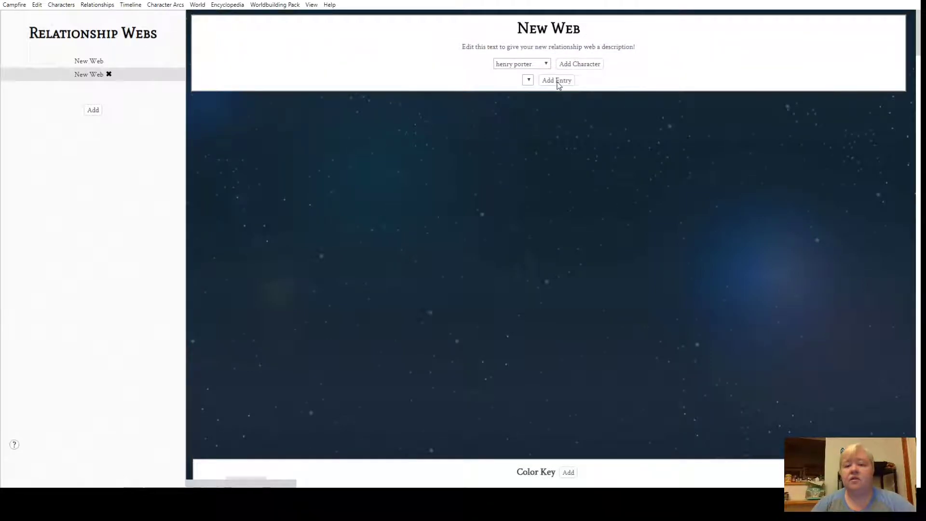
click(583, 67)
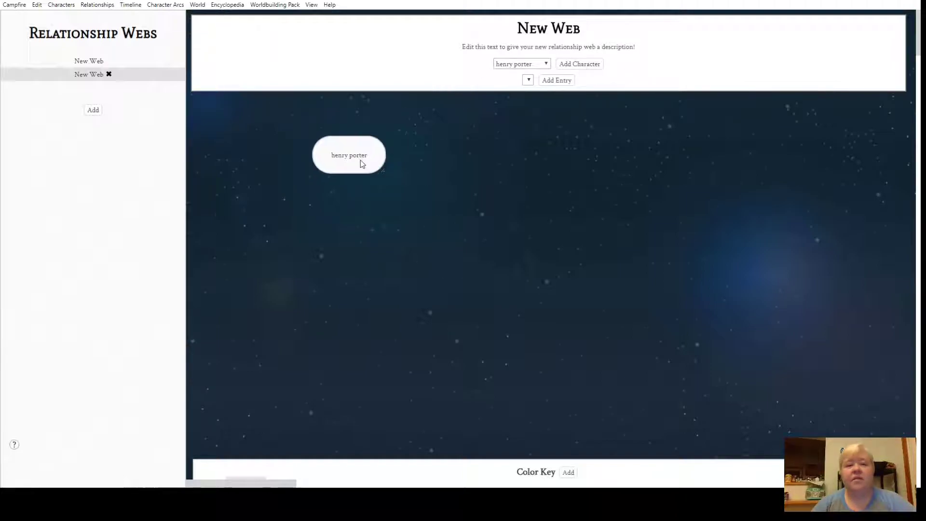
click(281, 137)
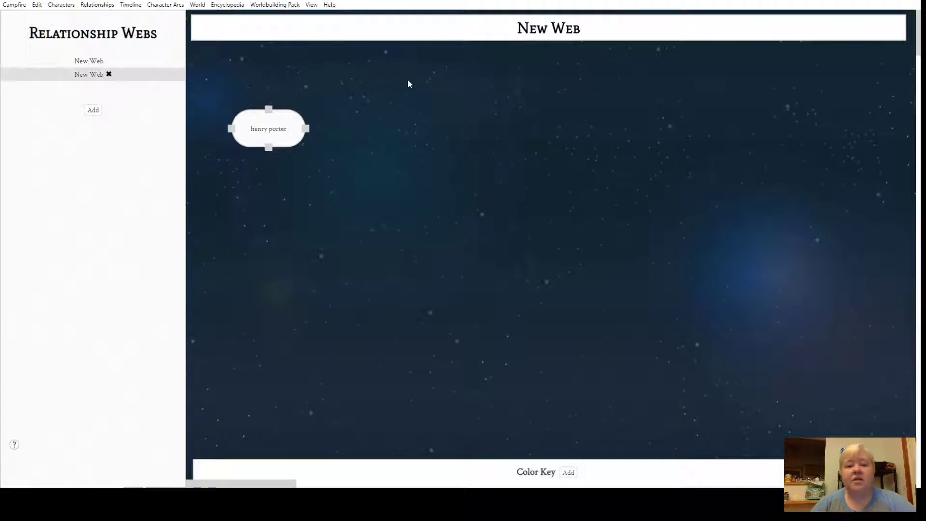
Add the first listed character to the right of the main character and link the two as "friends"
mouse_move(484, 18)
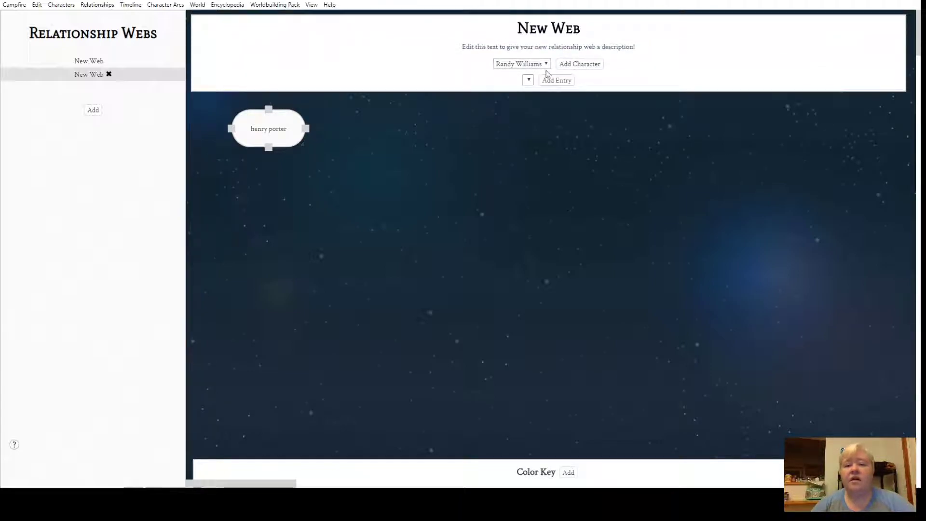
click(580, 65)
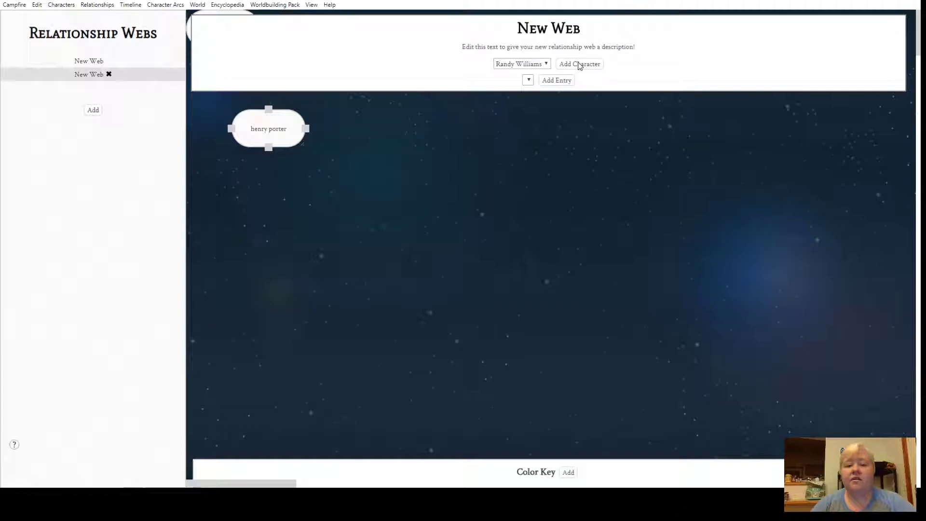
drag(393, 110, 439, 137)
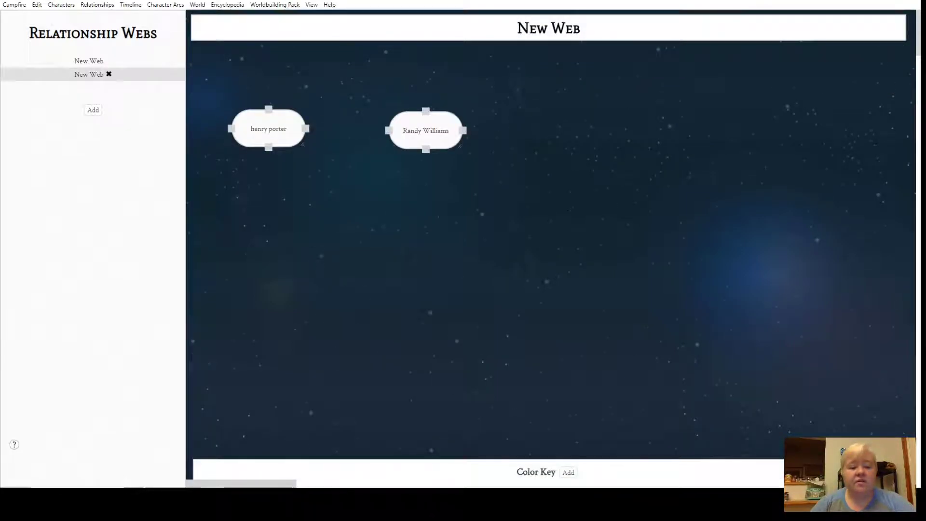
mouse_move(314, 463)
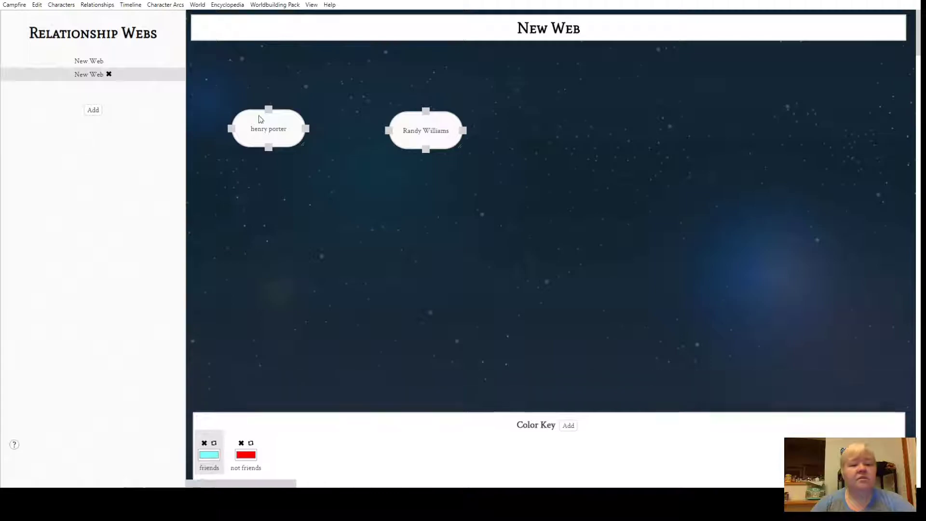
drag(306, 129, 390, 135)
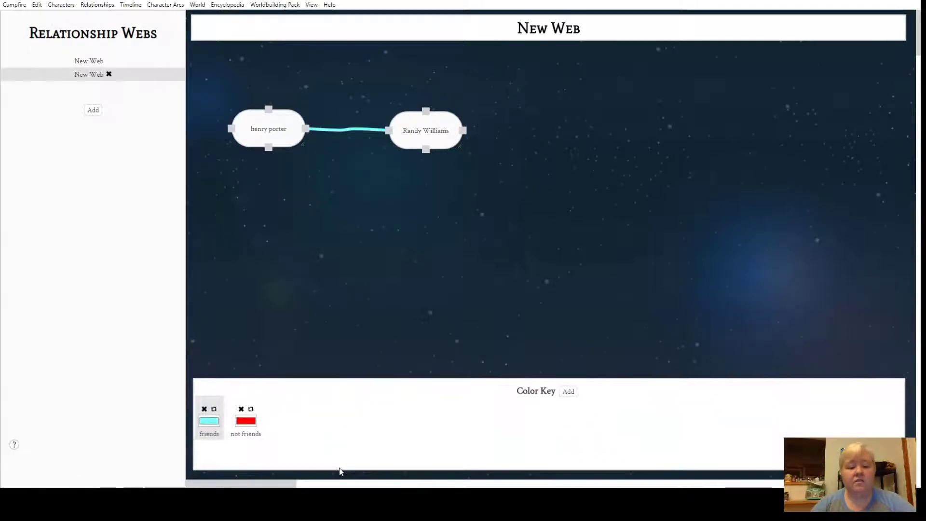
Add the second listed character below and between the two nodes, and link it to both as "not friends"
mouse_move(595, 17)
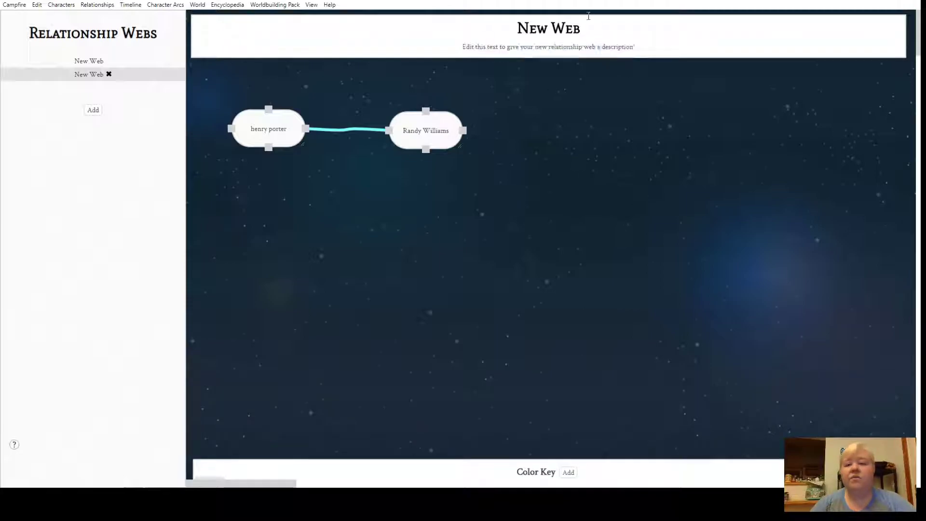
click(546, 63)
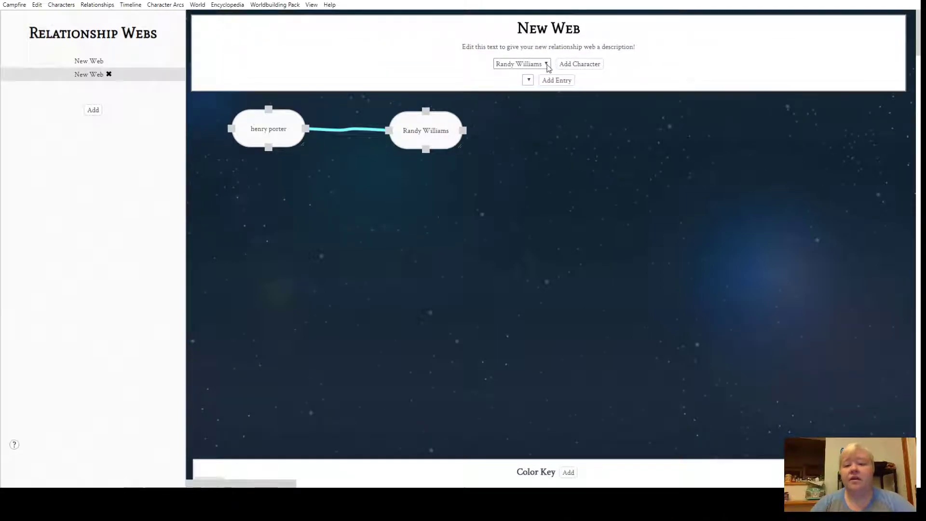
click(522, 87)
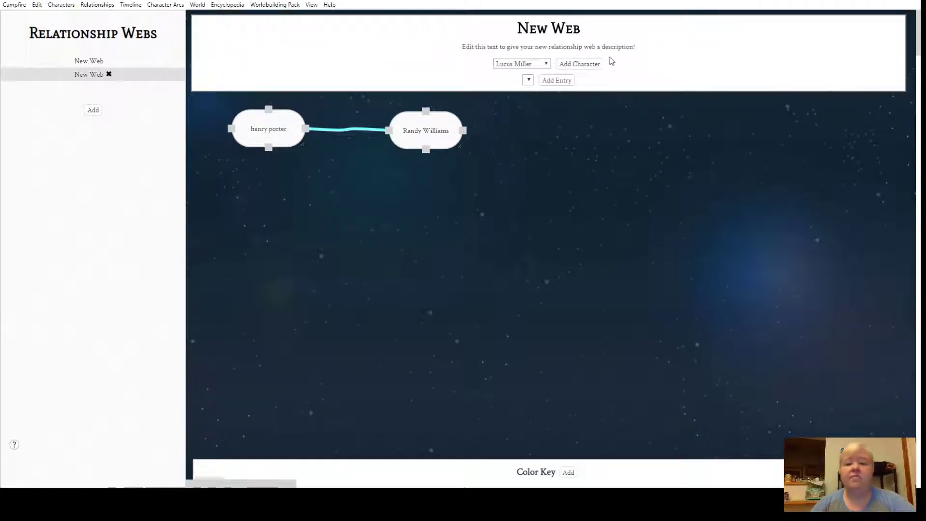
click(589, 67)
drag(363, 303, 352, 234)
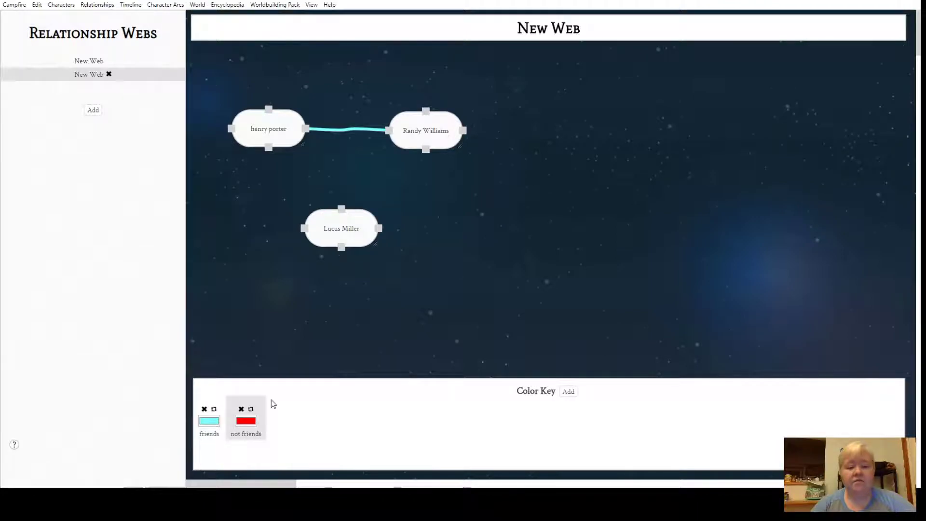
drag(426, 149, 378, 229)
drag(270, 151, 305, 231)
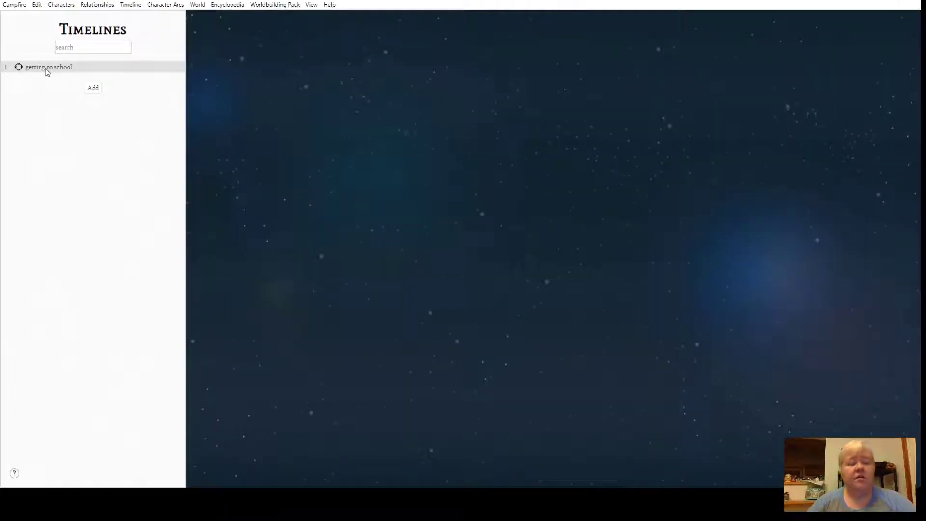
Open the "getting to school" timeline and examine the details of its "goes shopping" event
click(46, 72)
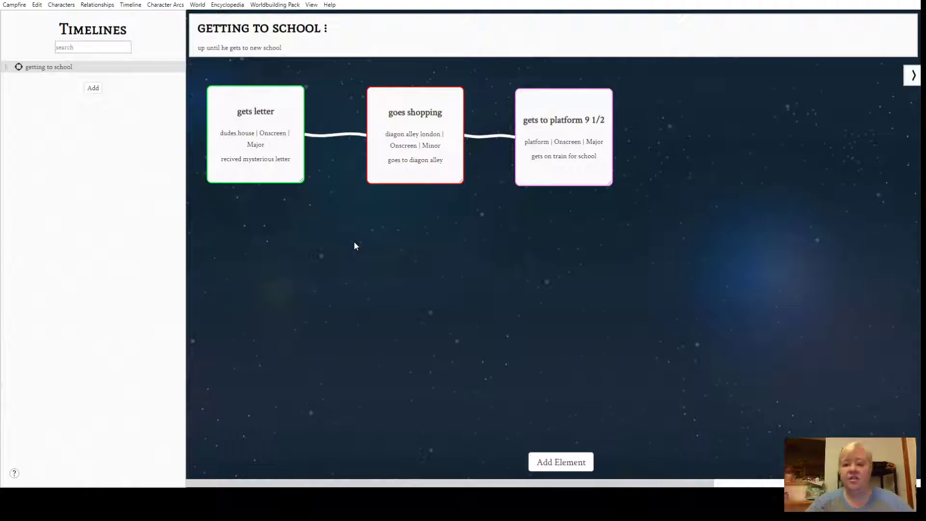
mouse_move(301, 135)
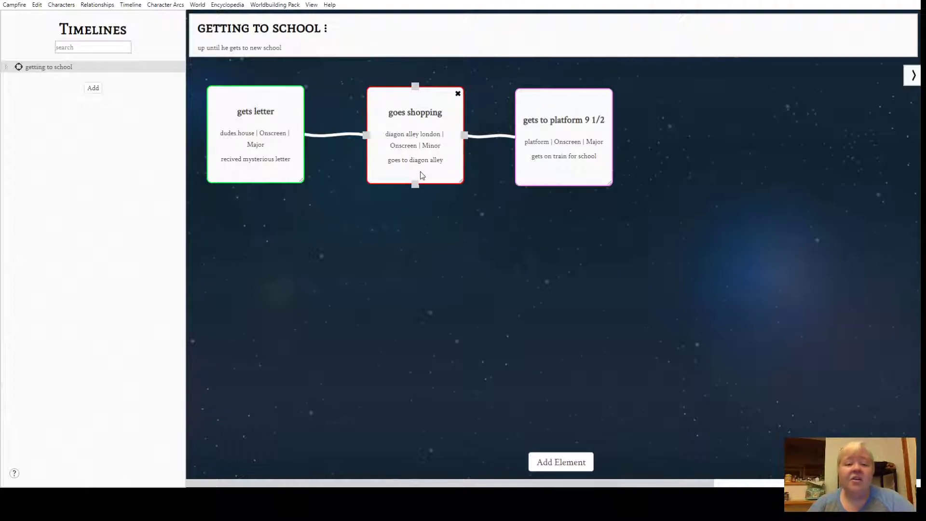
click(433, 170)
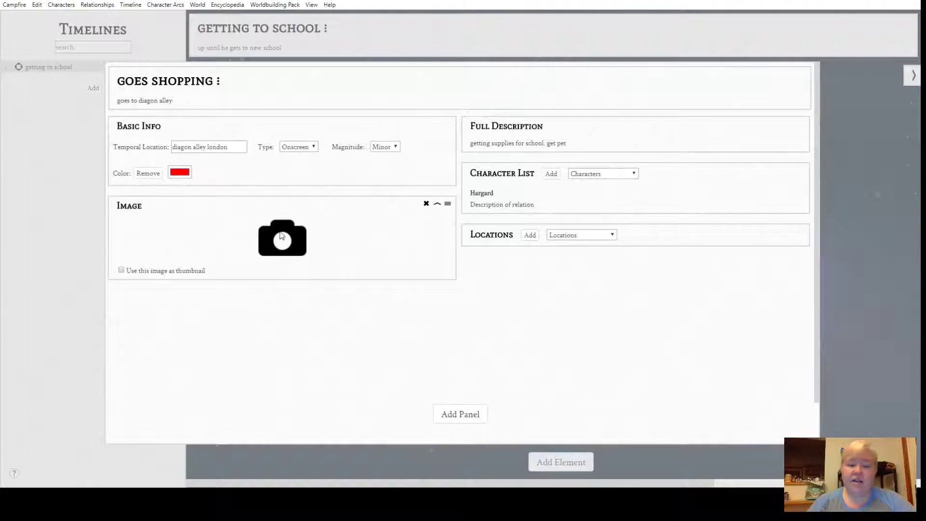
click(456, 456)
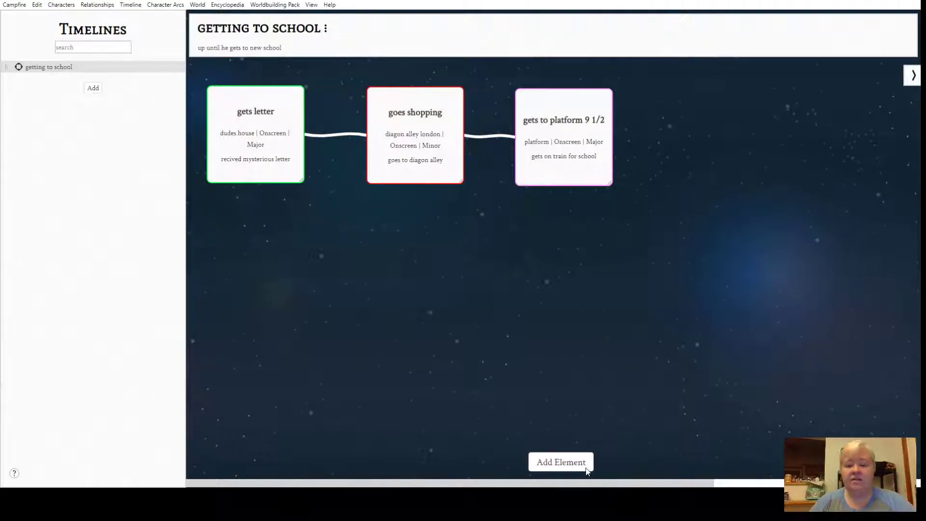
Add an event element below "gets to platform 9 1/2" and rename it "on train"
click(561, 462)
drag(585, 470, 565, 285)
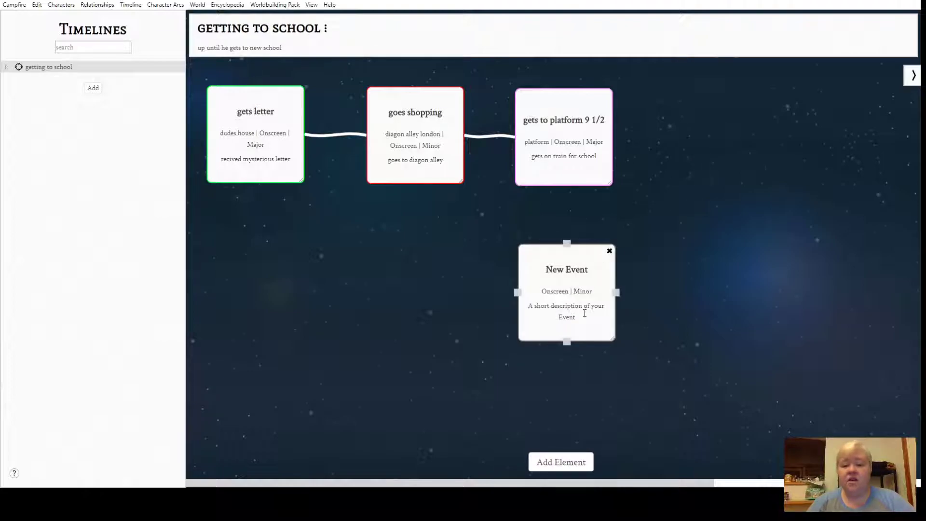
double_click(590, 274)
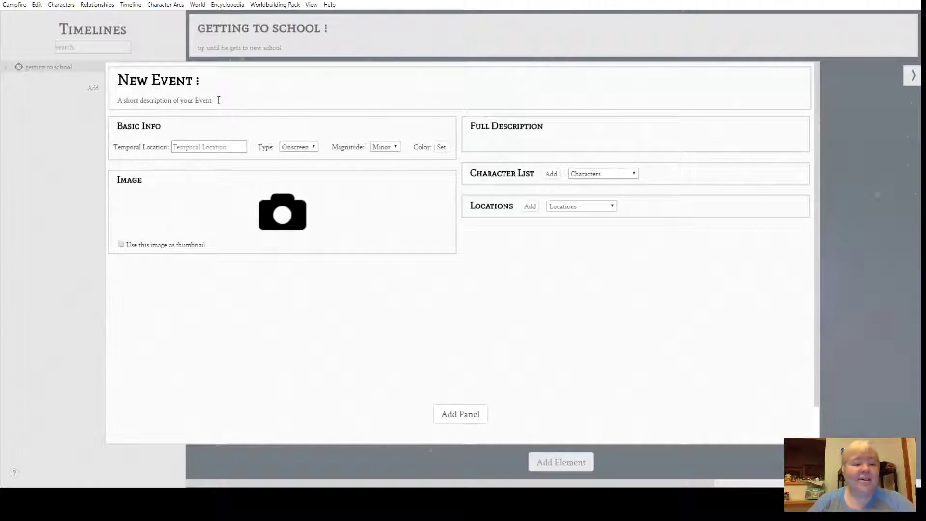
click(193, 80)
drag(193, 80, 96, 80)
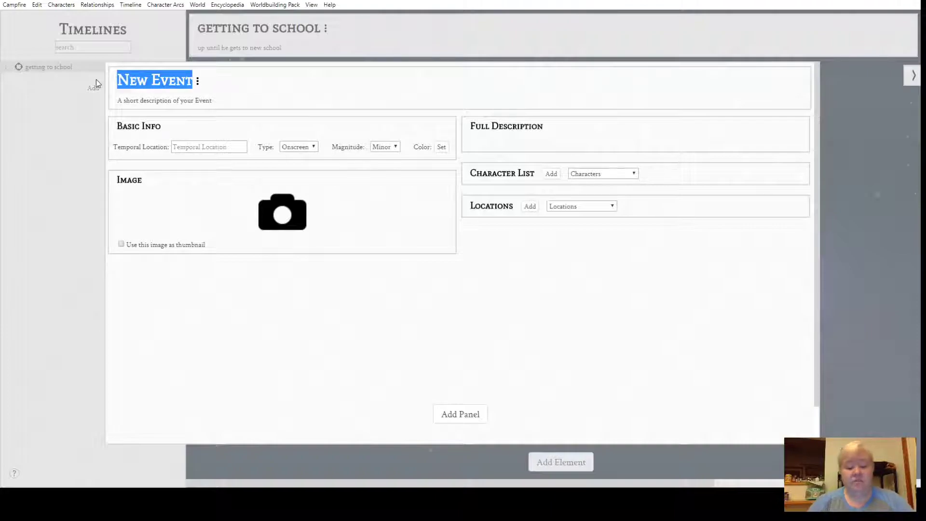
text(ON TRAIN)
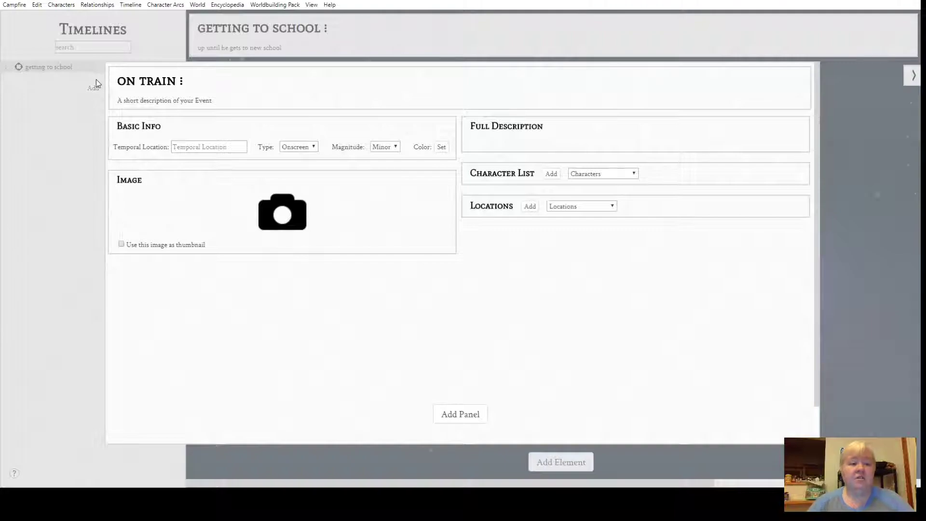
Set the event's Temporal Location to "train" and add the first listed character to its Character List
text(t)
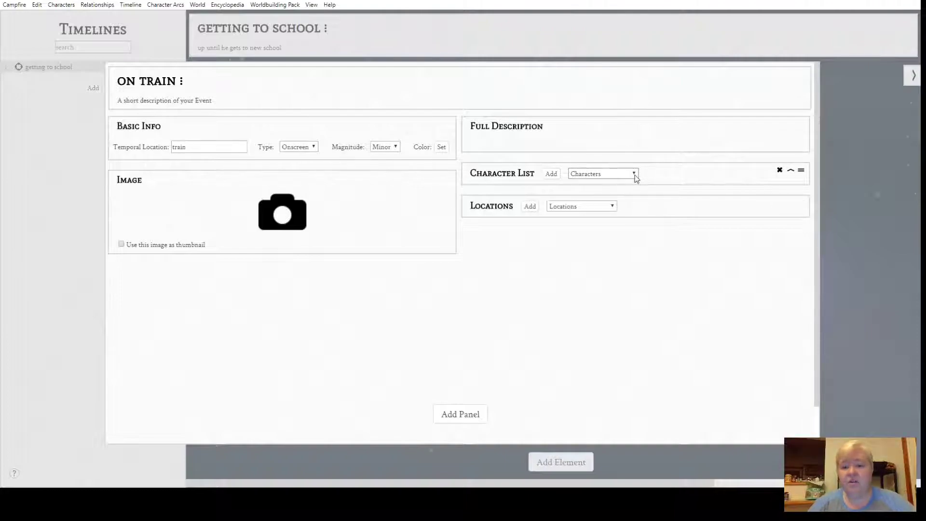
click(551, 174)
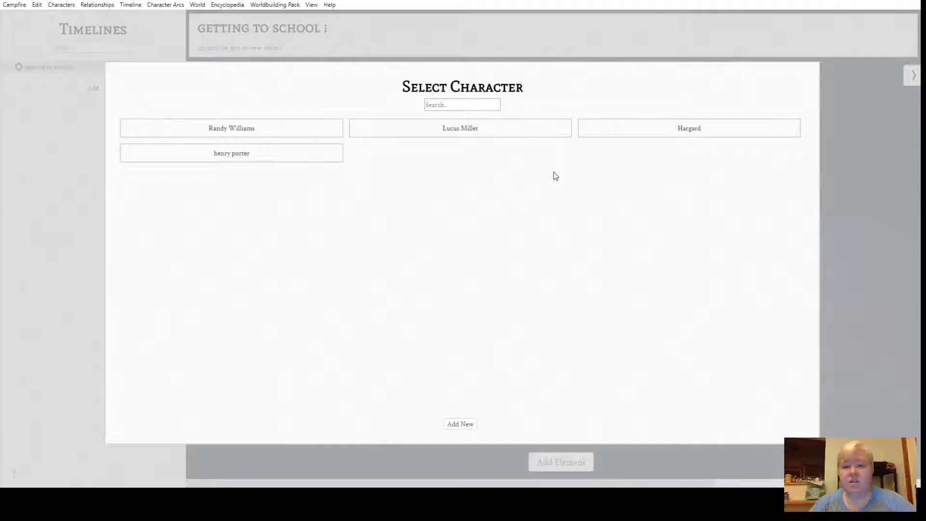
click(246, 127)
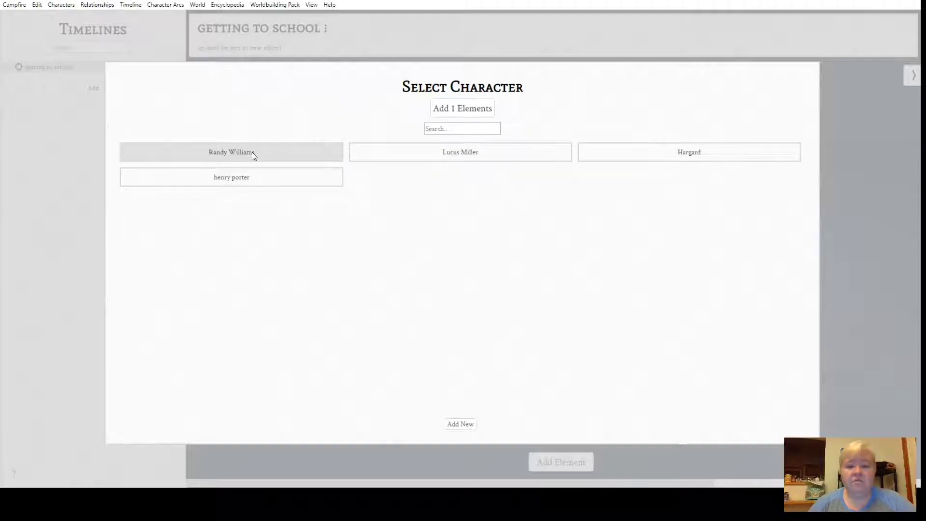
click(457, 112)
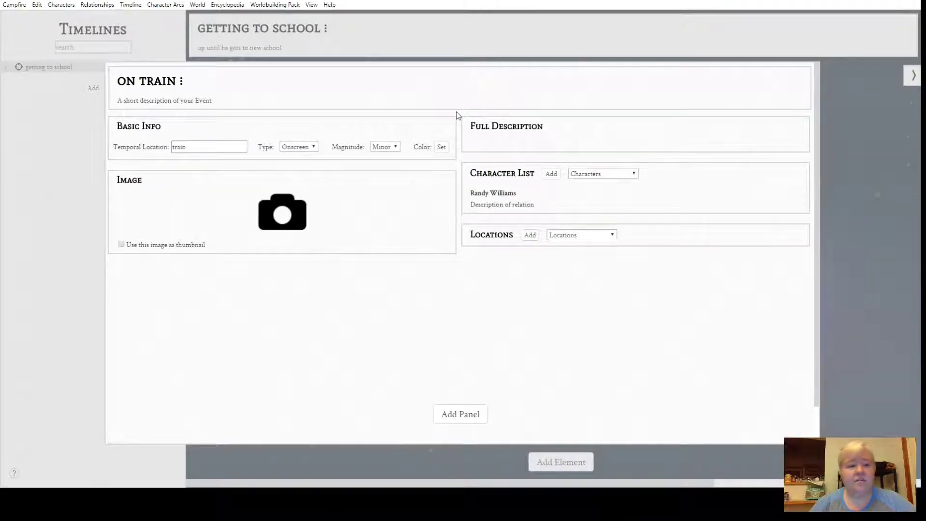
Write the event's Full Description as "traveling to the school" and close the event details
click(493, 143)
text(tra)
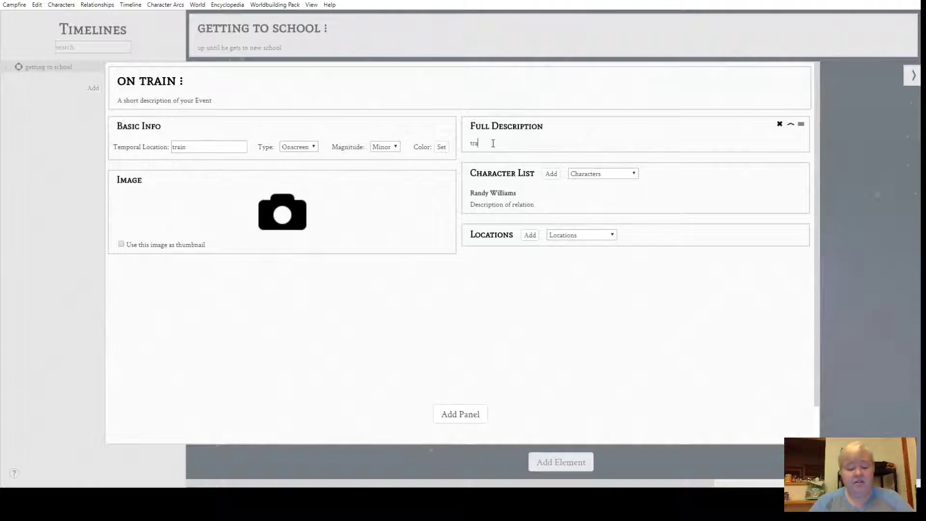
text(veling to the school)
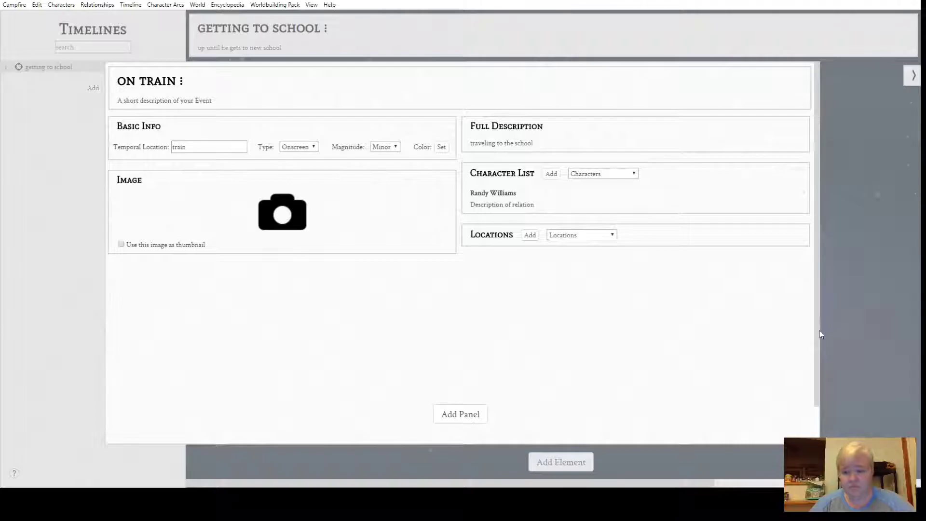
click(878, 288)
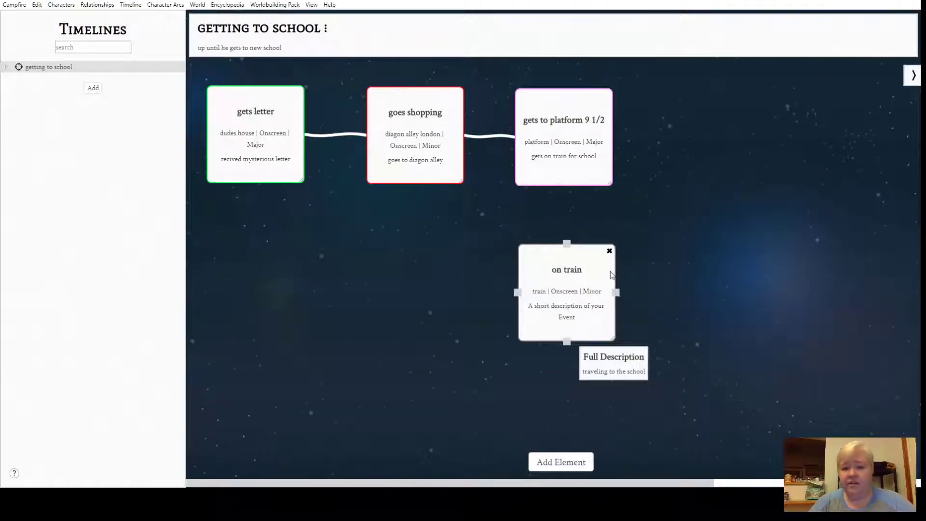
Move the "on train" event to the right of "gets to platform 9 1/2" and connect the two events
drag(594, 259, 742, 102)
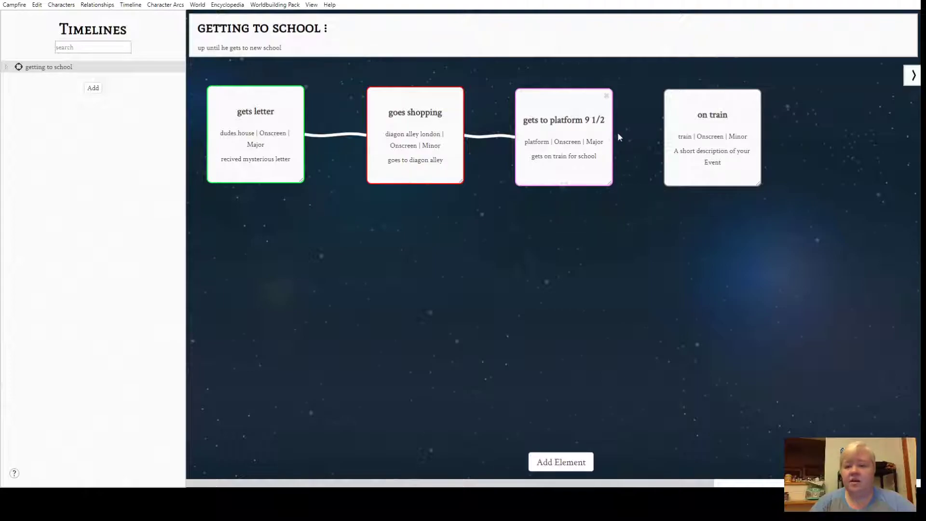
drag(613, 137, 662, 139)
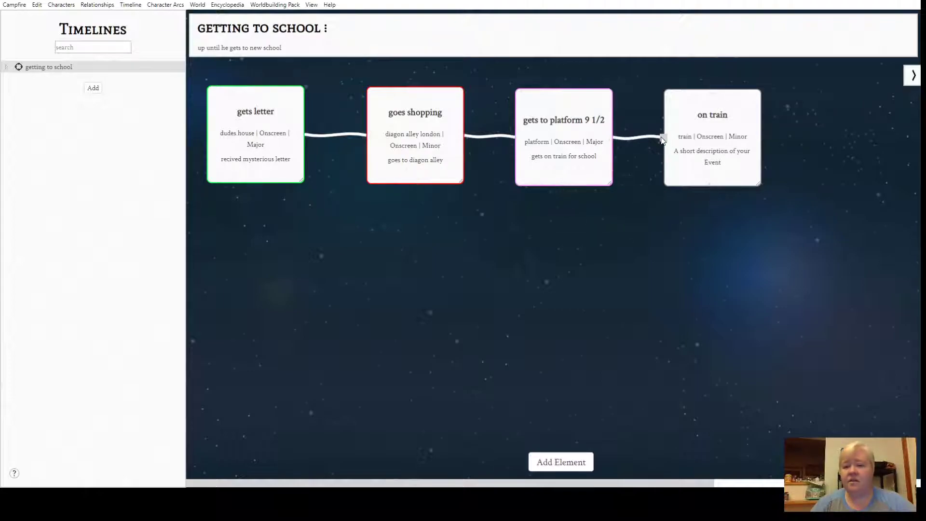
Shift the "on train" event slightly farther from "gets to platform 9 1/2" and a little lower
mouse_move(682, 100)
mouse_down()
mouse_move(678, 106)
mouse_move(765, 114)
mouse_move(711, 172)
mouse_move(658, 200)
mouse_move(688, 109)
mouse_move(788, 272)
mouse_move(699, 95)
mouse_move(692, 104)
mouse_up()
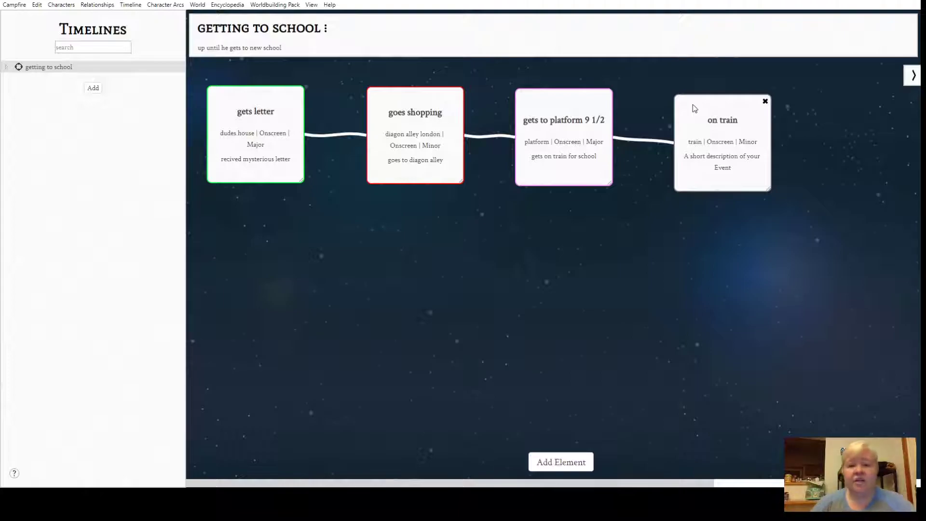
Review the character arcs of the last and first listed characters, comparing the first one's "gets to platform 9 1/2" and "on train" events
click(172, 18)
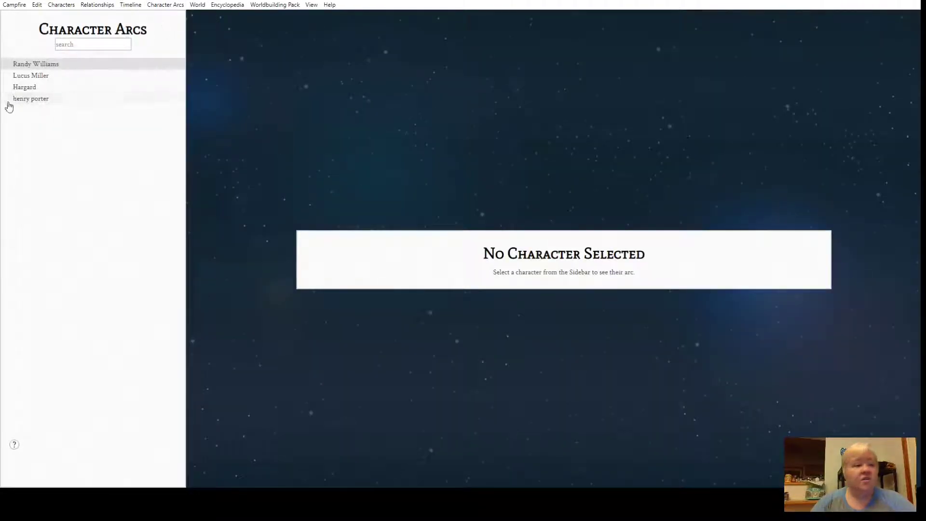
click(40, 99)
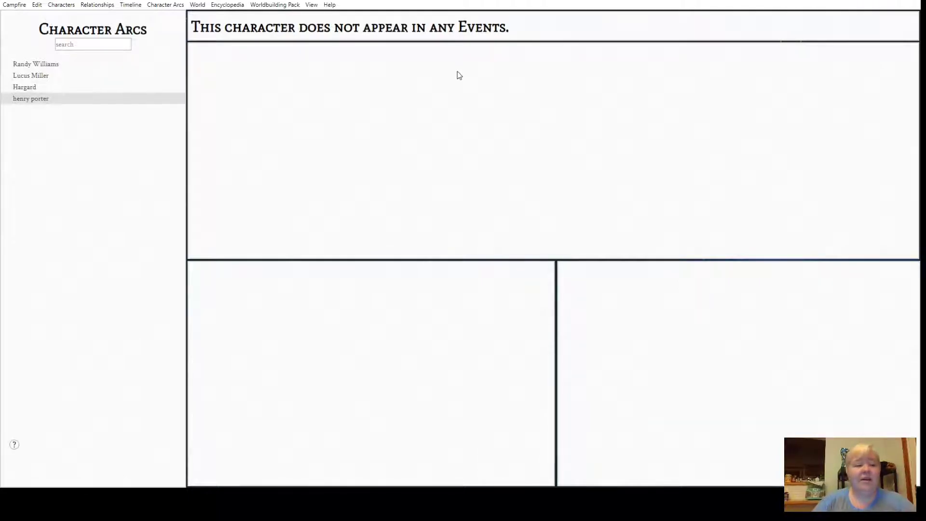
click(56, 66)
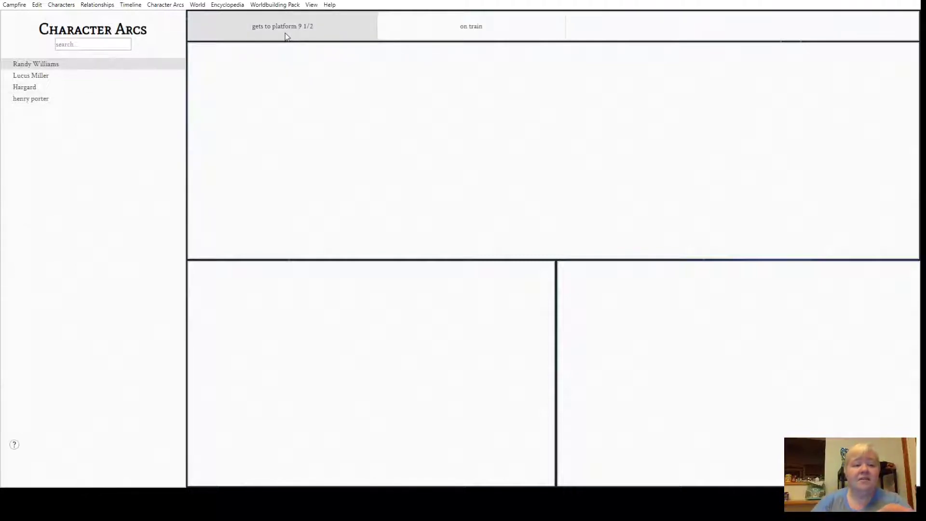
click(468, 29)
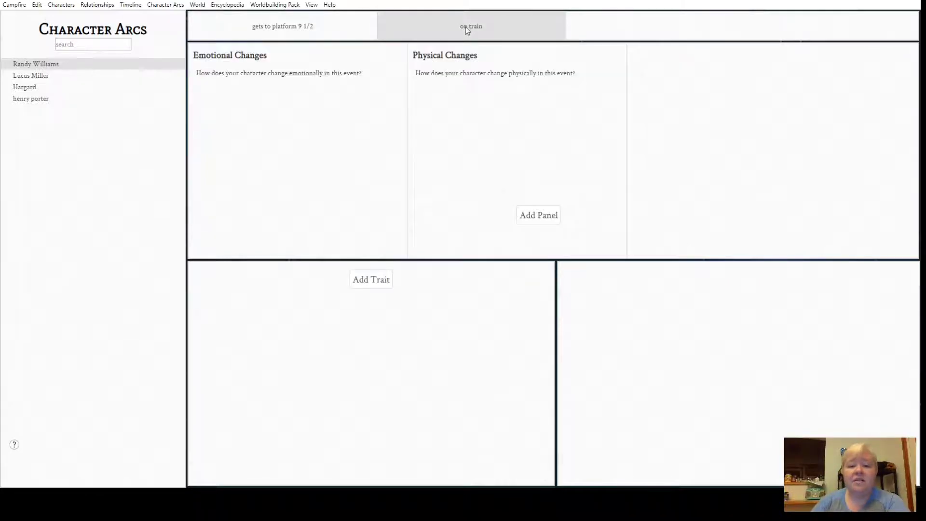
click(322, 32)
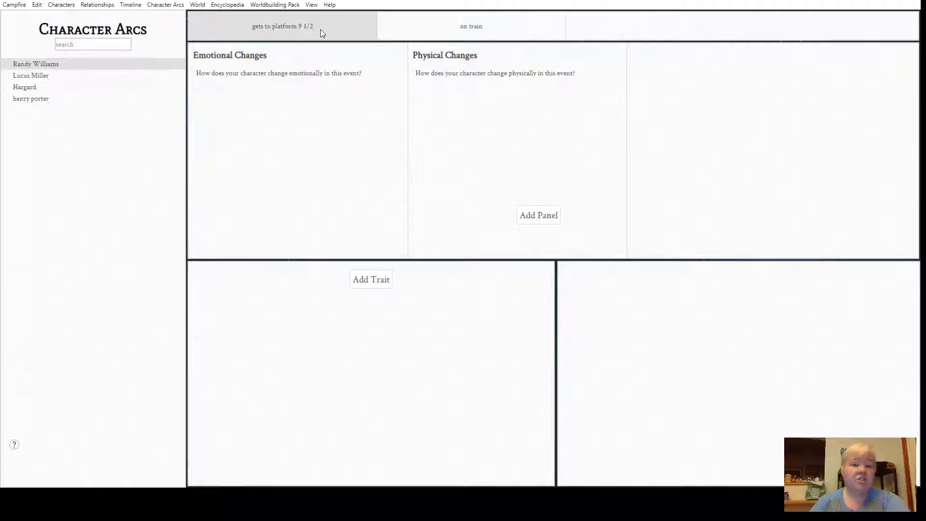
click(409, 24)
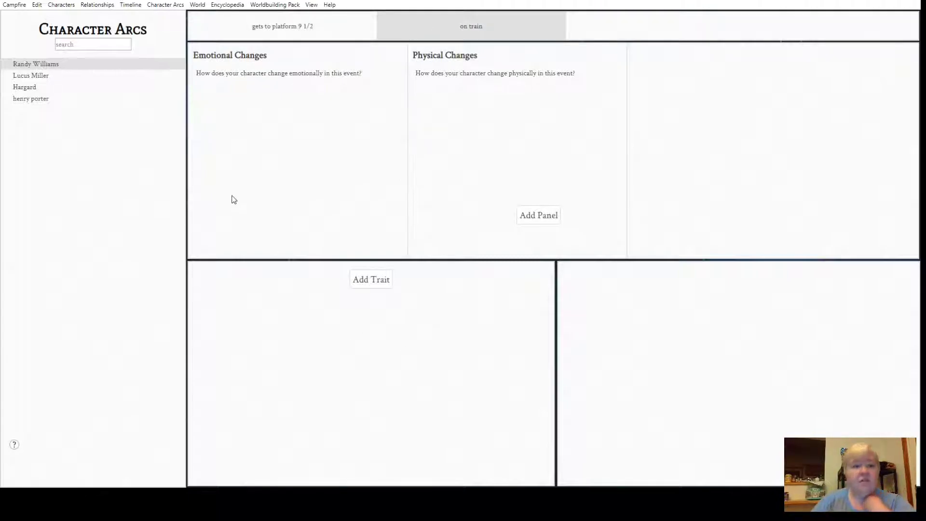
Add a new map to the World section using the Hogwarts map image and display it
click(198, 5)
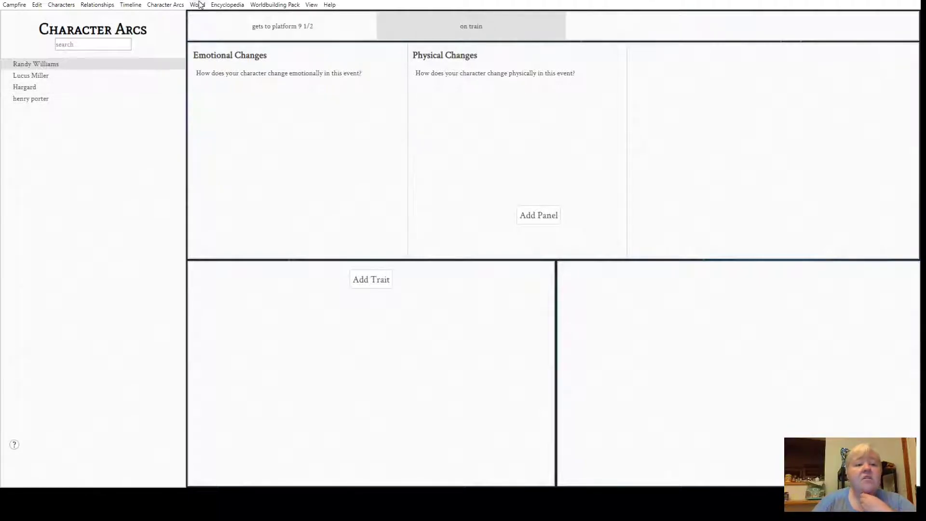
click(199, 21)
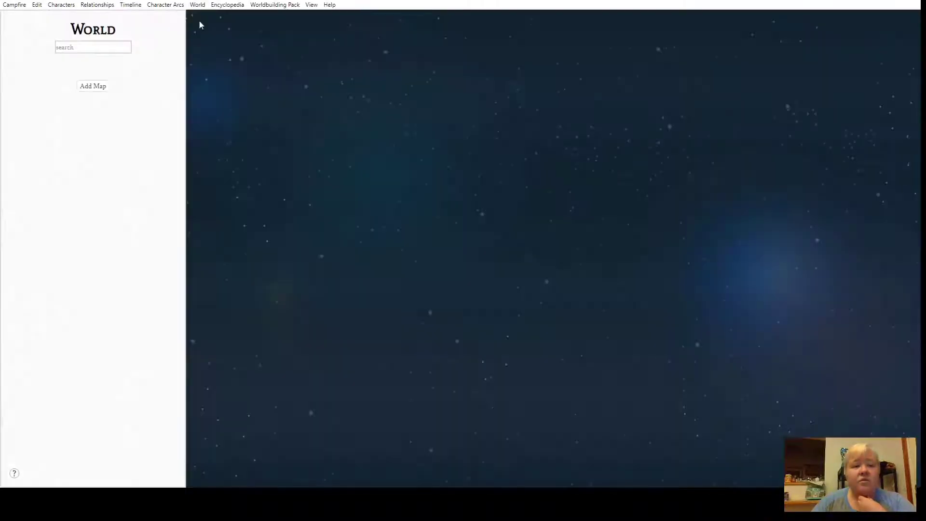
click(88, 87)
click(41, 71)
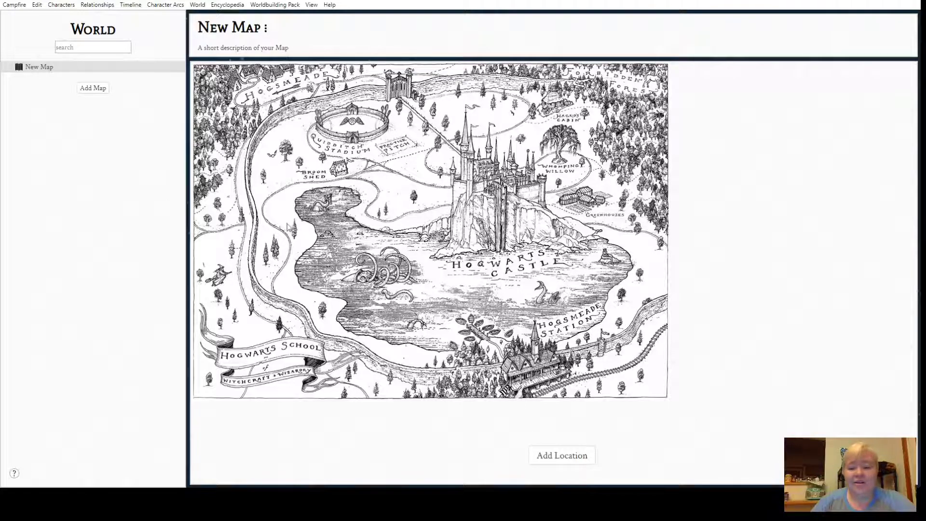
Add a location to the map and name it "flight training"
click(553, 457)
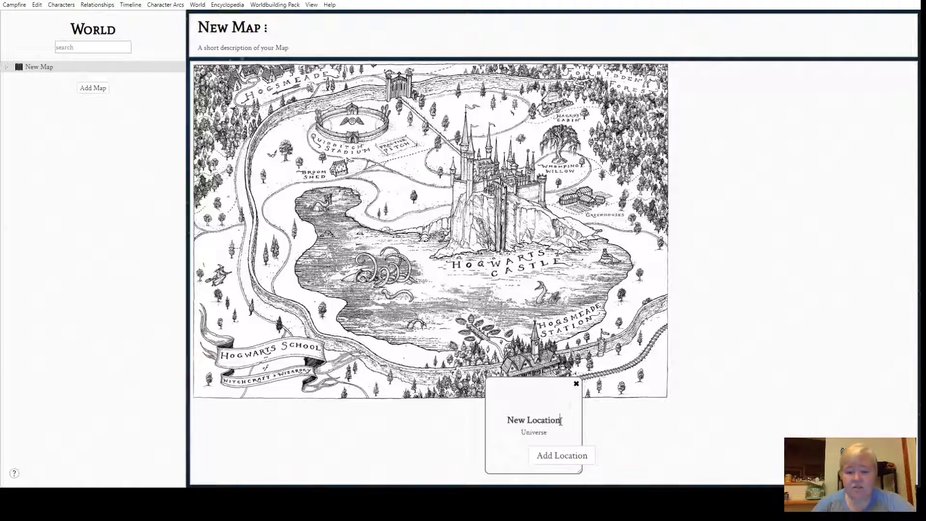
drag(561, 420, 504, 424)
text(flight training)
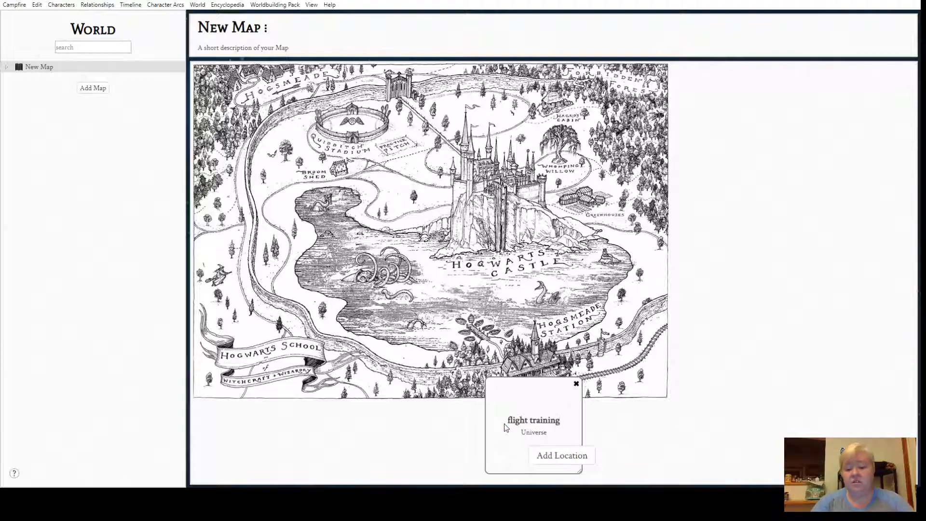
Place the "flight training" location on the land west of the lake and shrink its card to a small label
drag(551, 389, 264, 174)
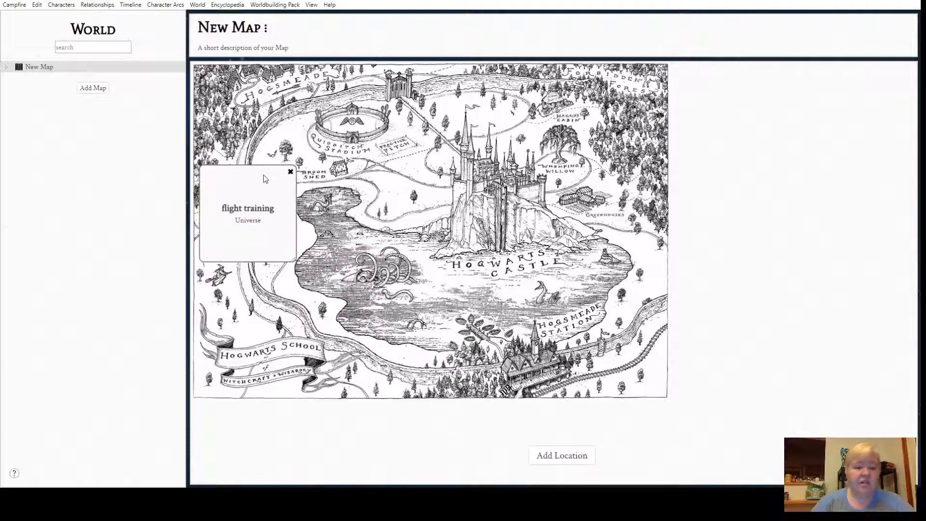
drag(295, 260, 240, 237)
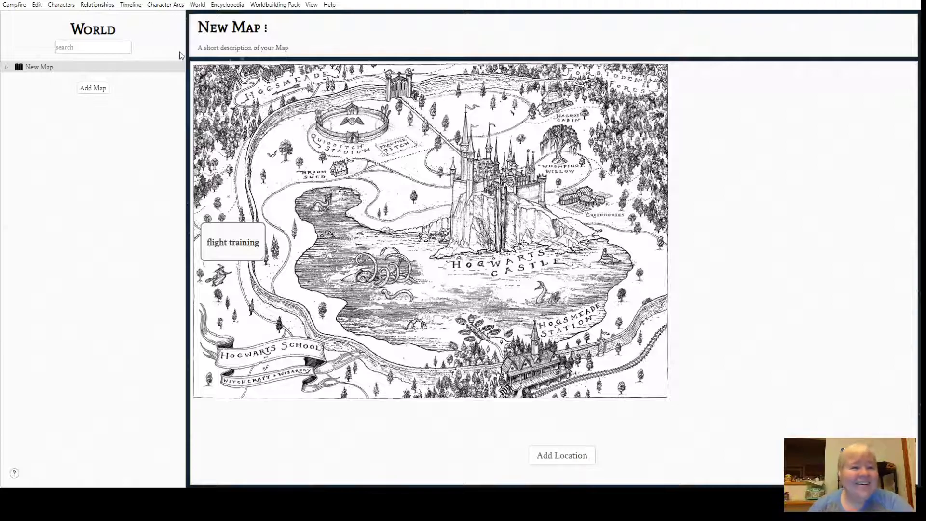
Create an Encyclopedia entry in the Misc group and title it "muggle"
click(228, 5)
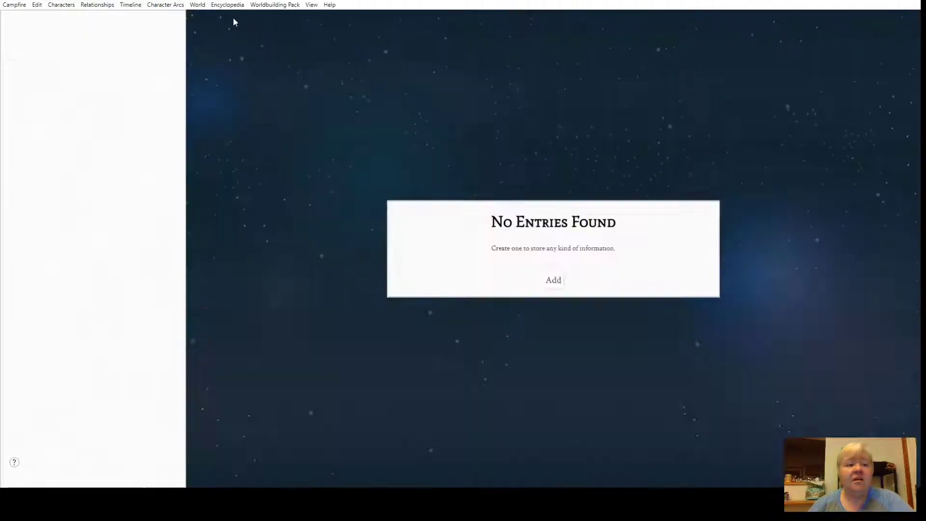
click(95, 71)
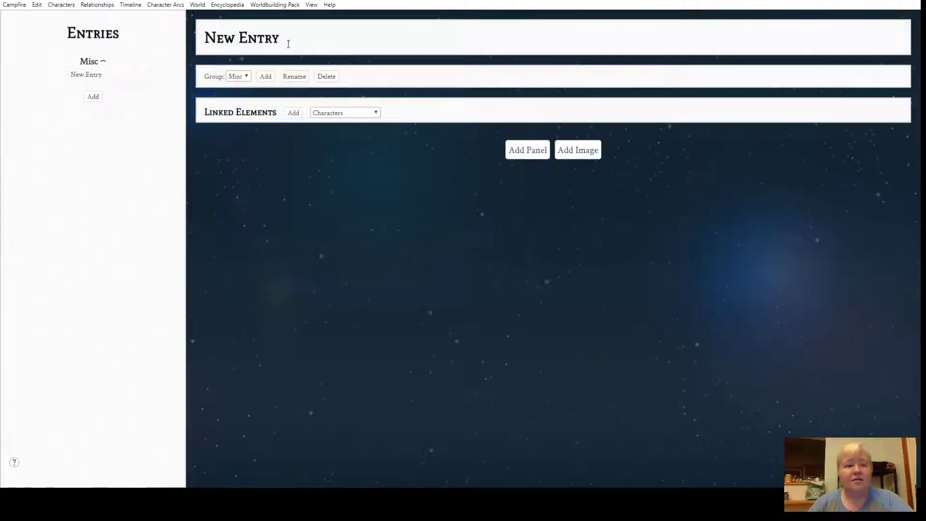
drag(280, 38, 202, 46)
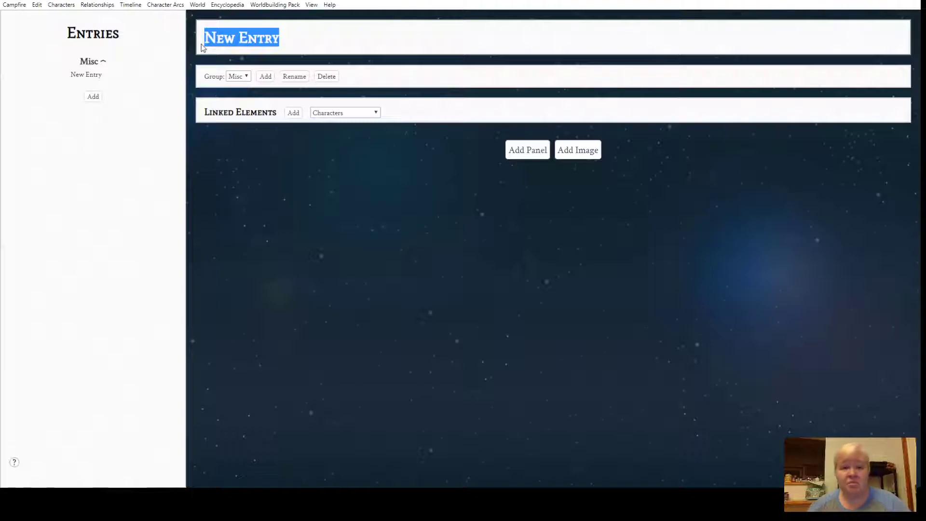
text(MUGGLE)
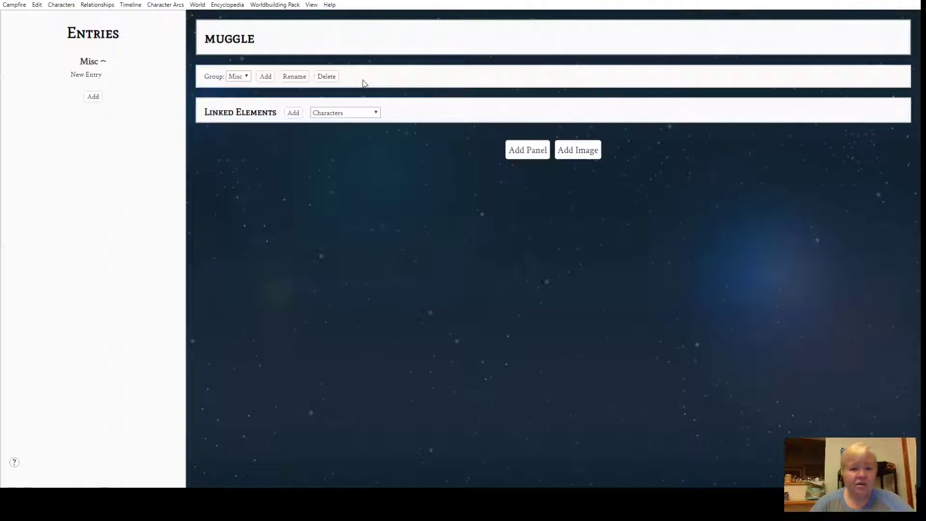
Add a text panel to the "muggle" entry and write "non magical person" in it
click(533, 153)
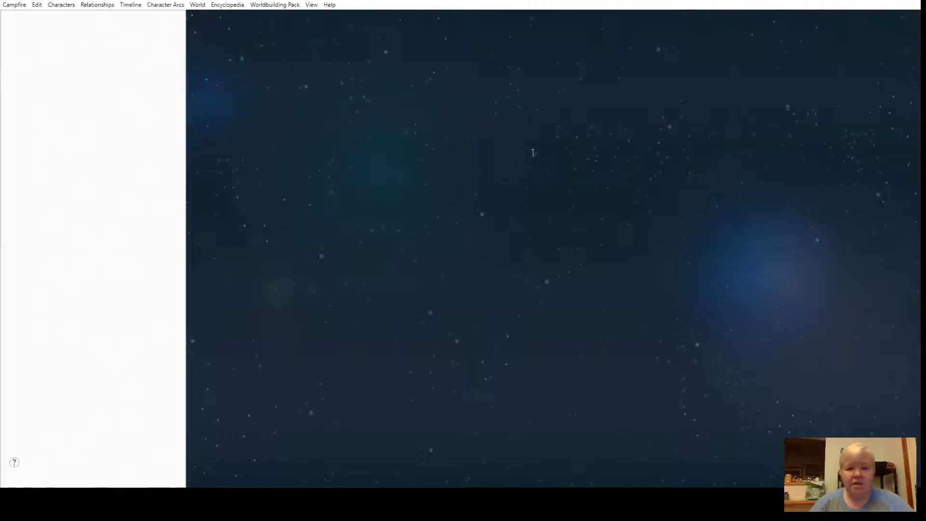
click(278, 155)
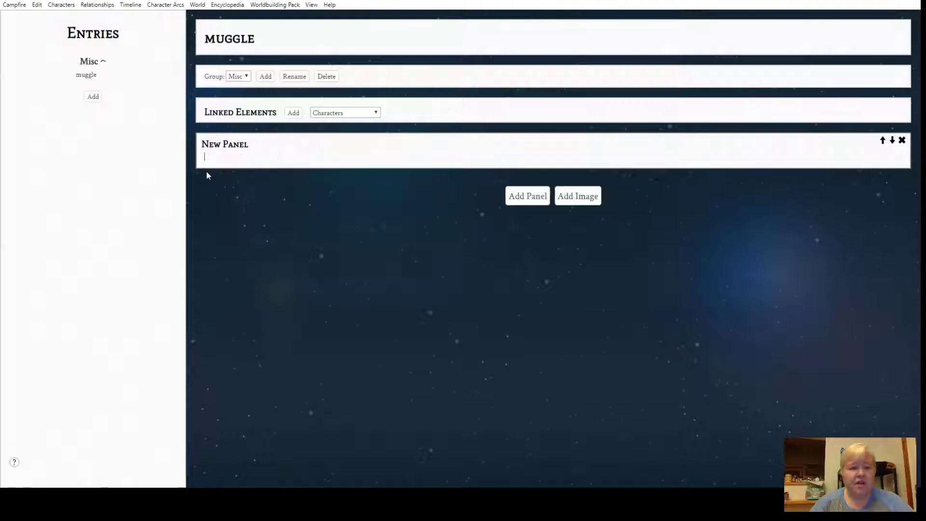
text(m)
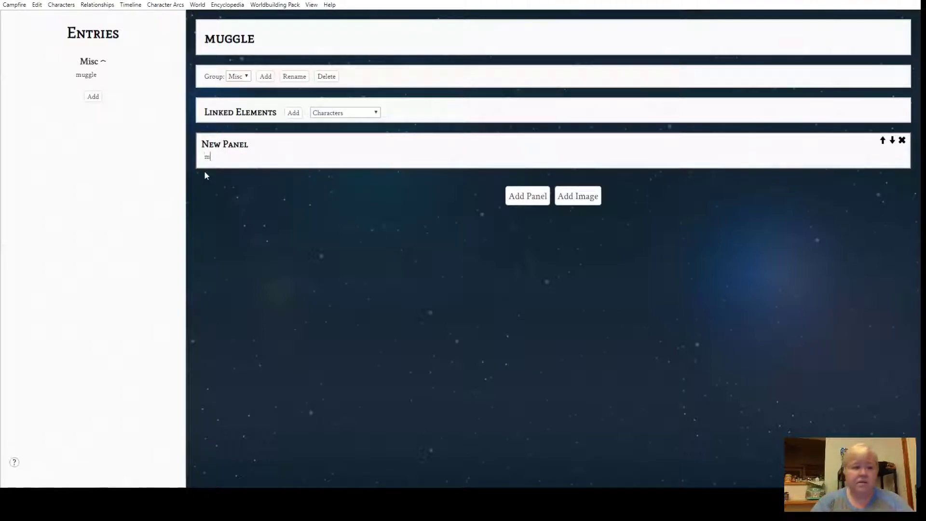
text(on magical person)
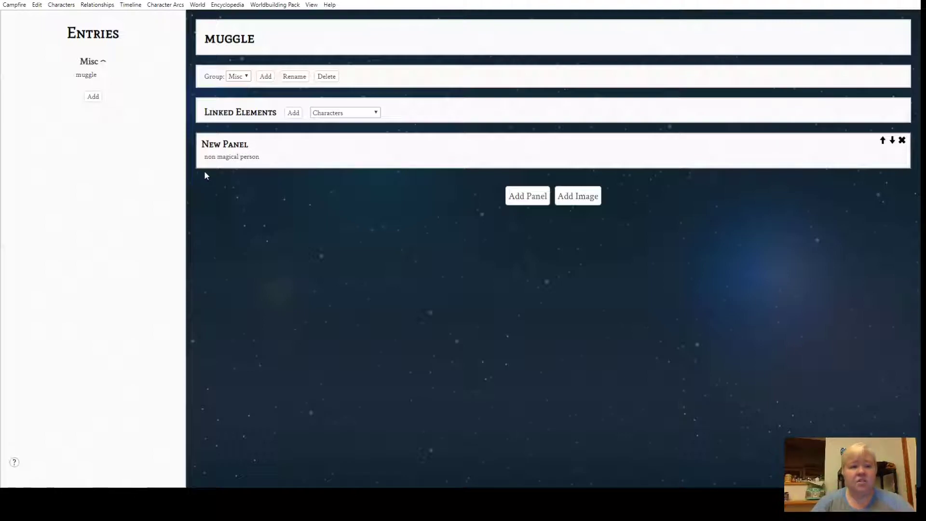
click(474, 358)
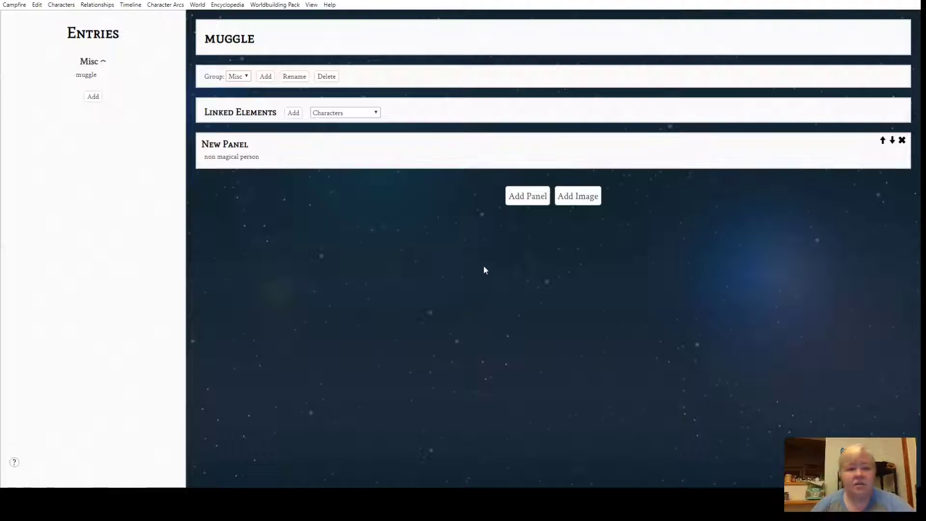